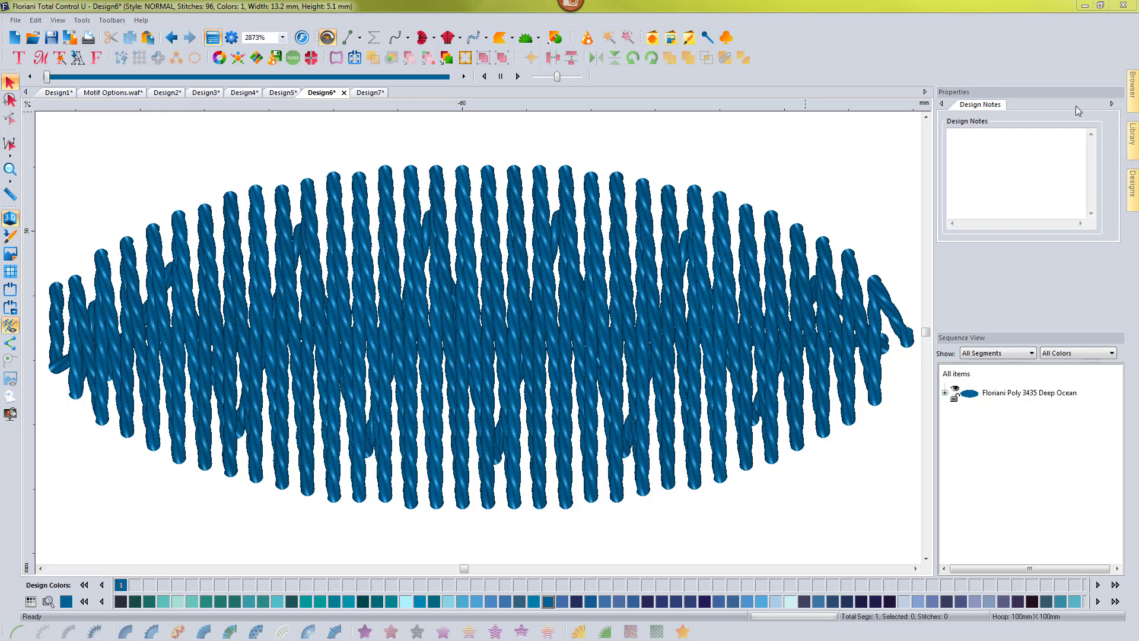
- Check the reference picture of satin bean stitch plies and satin densities, and close it
left_click_drag(1080, 111, 342, 125)
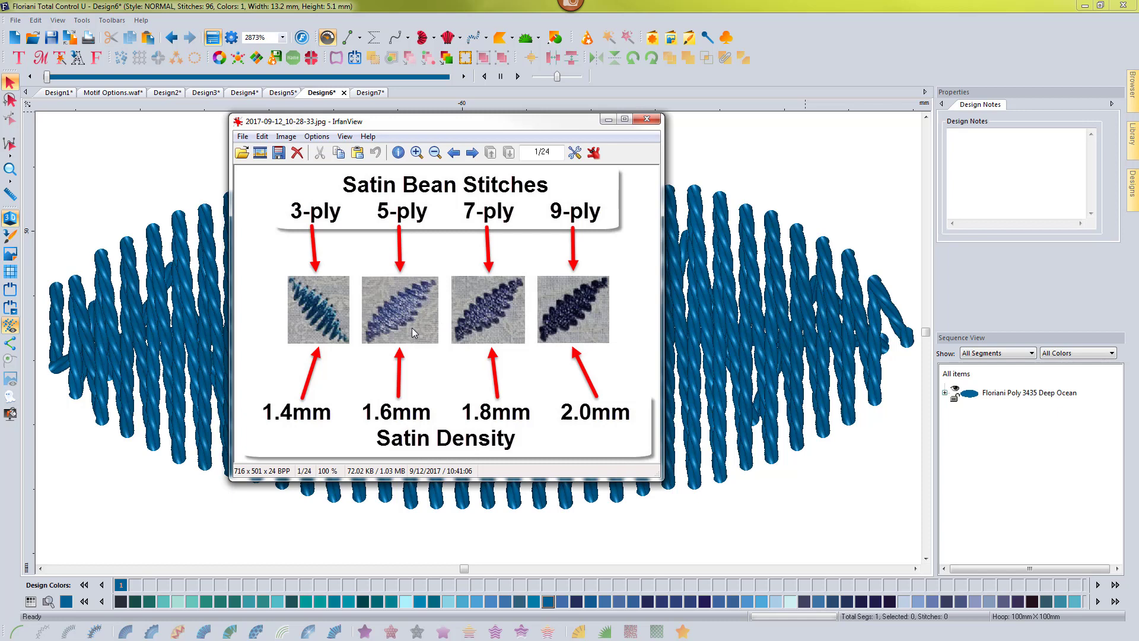
left_click(647, 119)
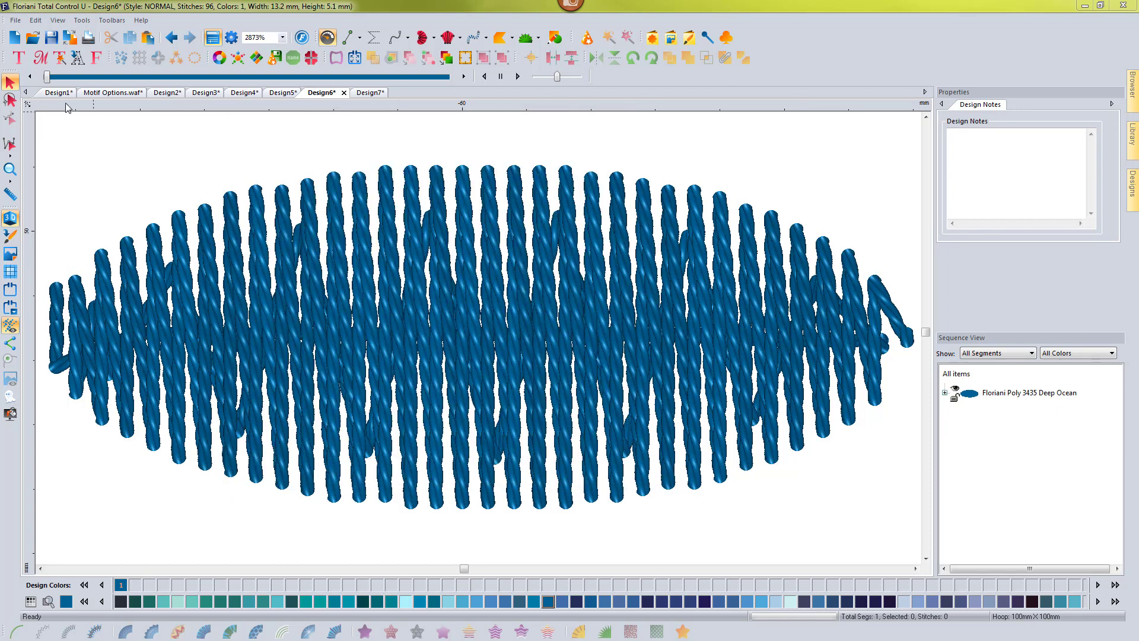
- Select the satin ellipse and examine its outline, inclination lines and stitches with the 3D rendering off and on
left_click(154, 235)
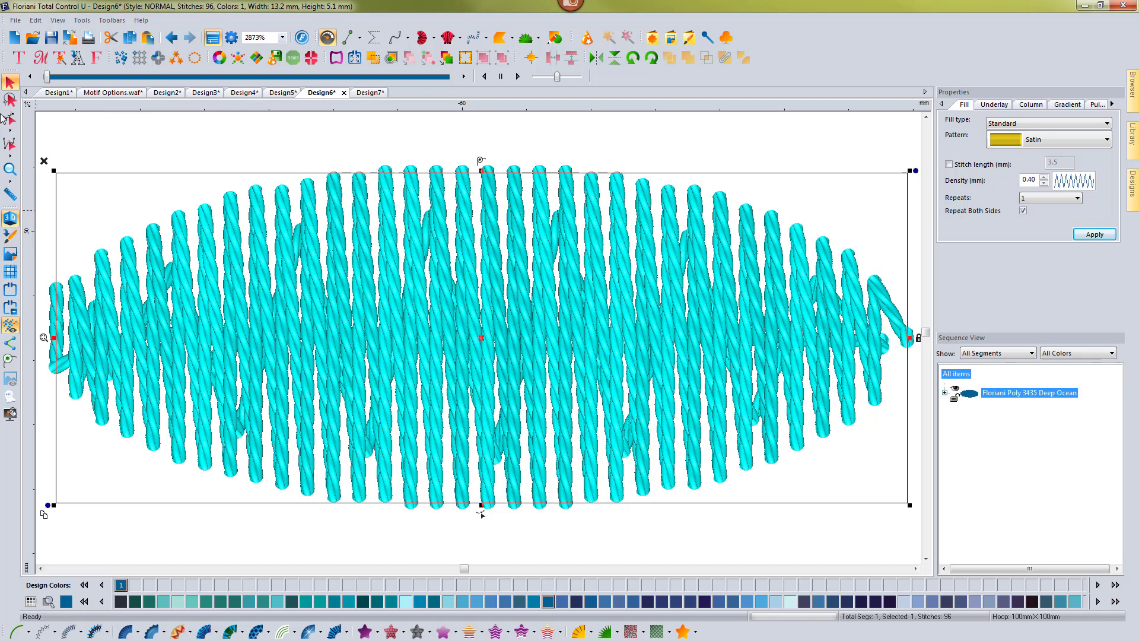
left_click(10, 119)
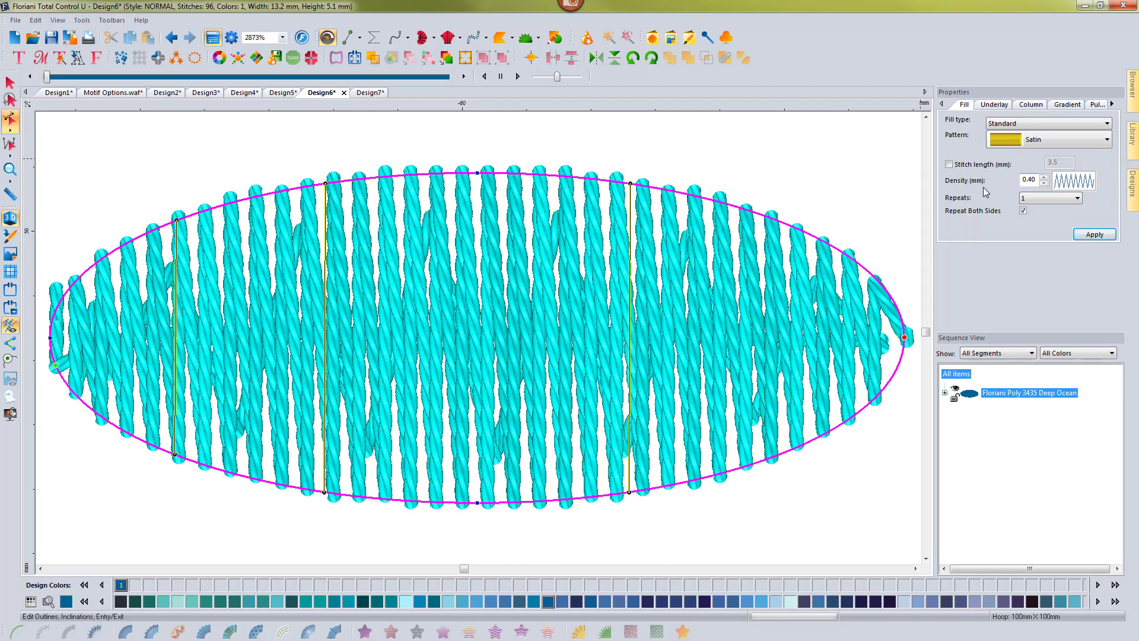
left_click(10, 218)
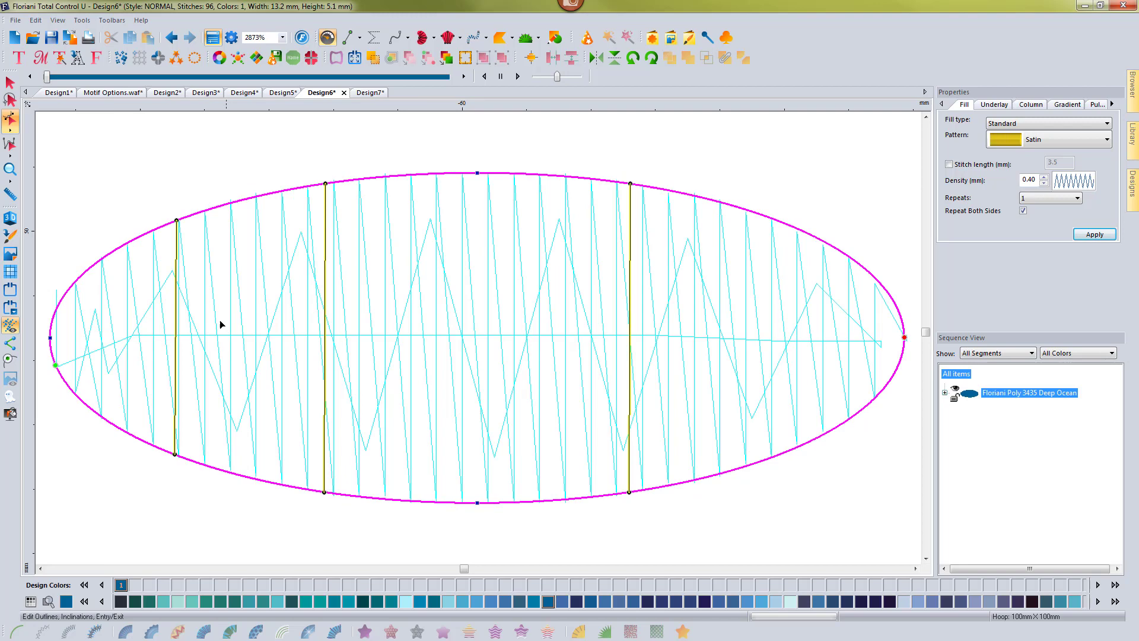
left_click(10, 218)
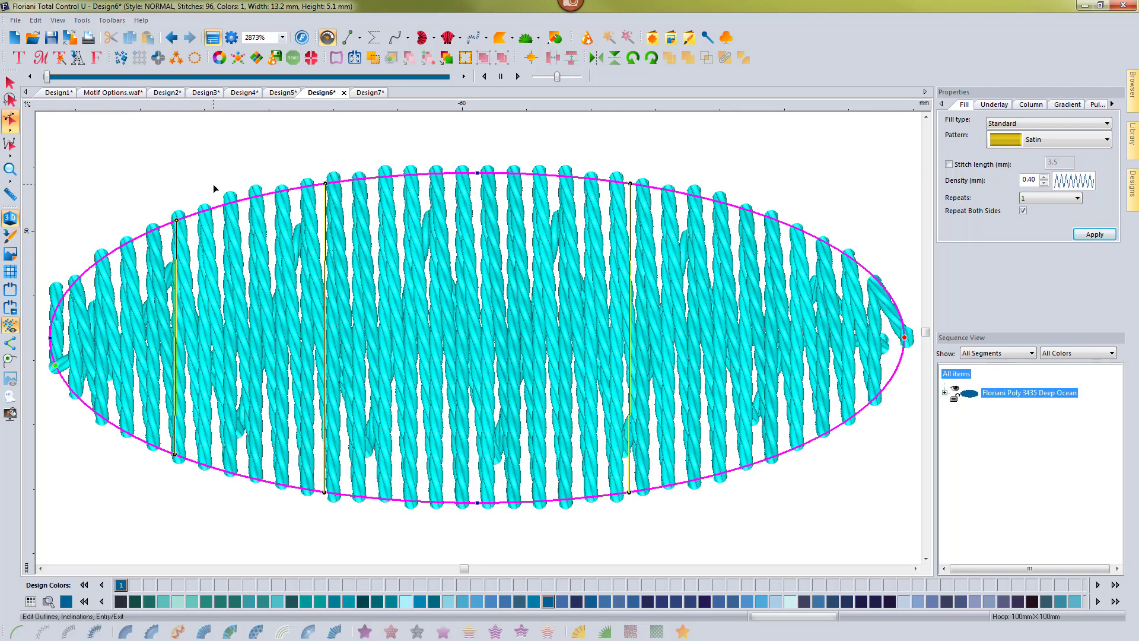
left_click(11, 83)
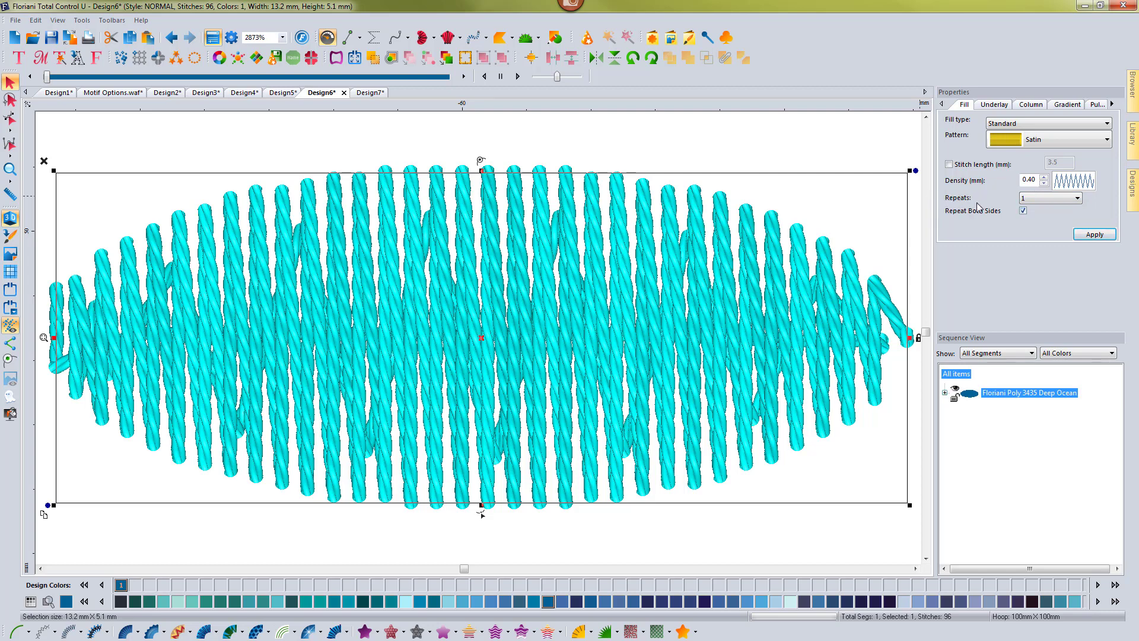
- Try the satin fill with 3 repeats at 1.4 mm density, and with 5 repeats at 1.6 mm density
left_click(1056, 199)
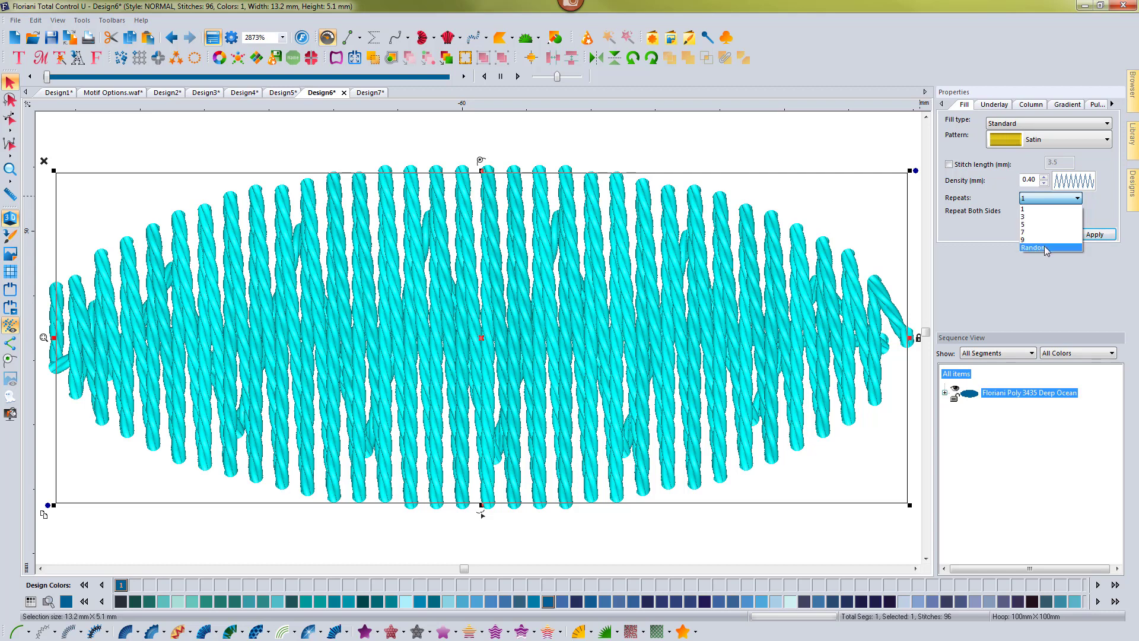
left_click(1038, 216)
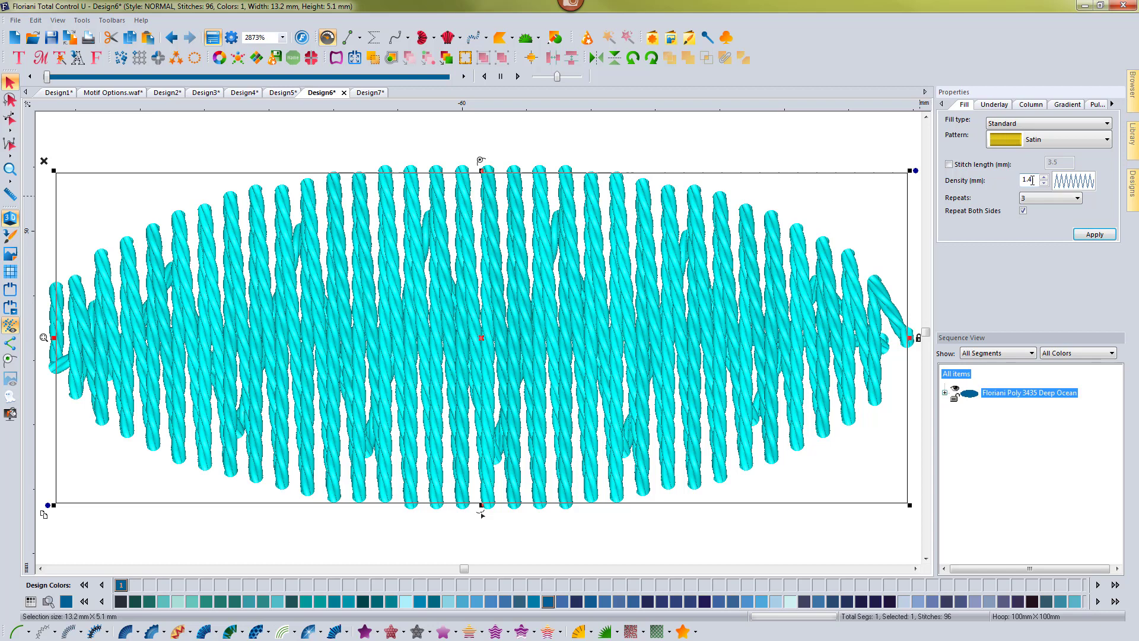
left_click(1035, 197)
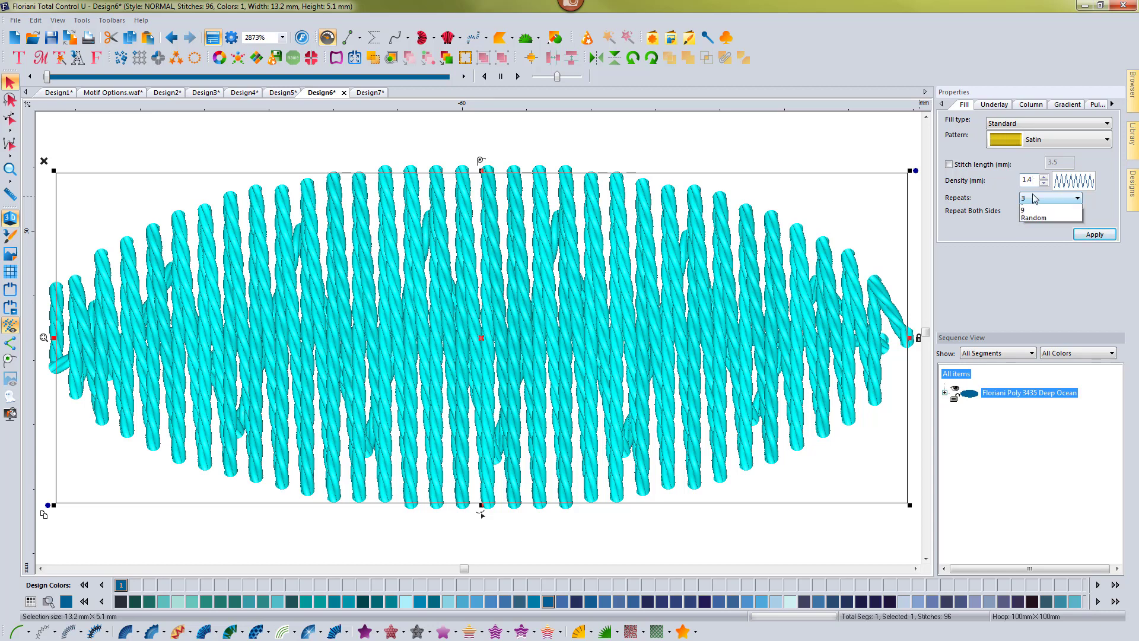
left_click(1030, 227)
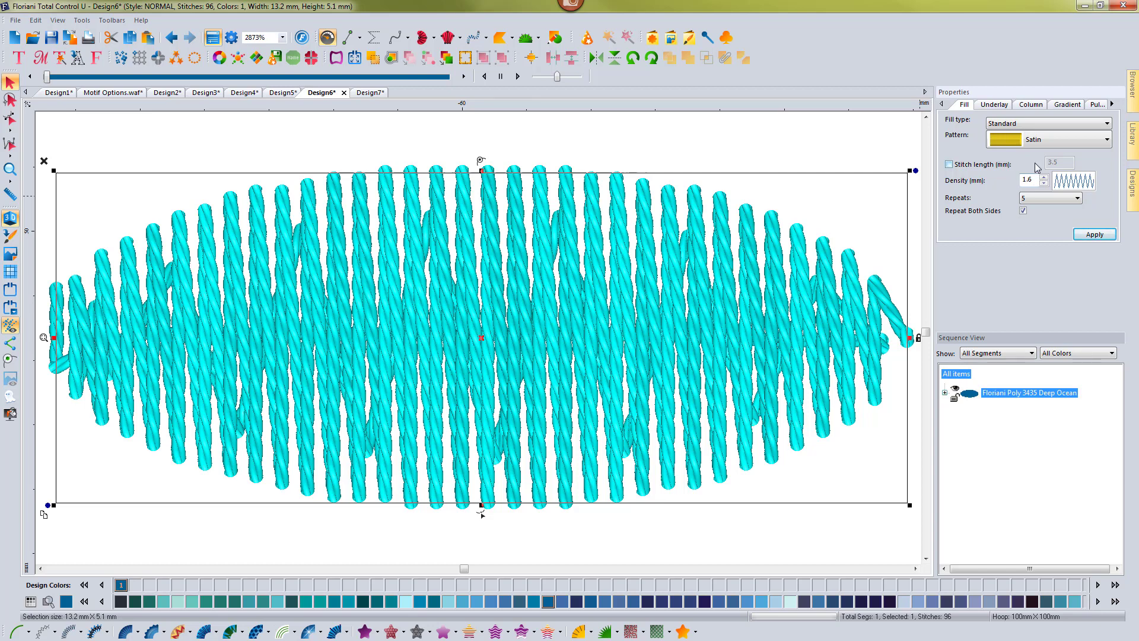
- Apply 3 repeats and a 1.4 mm density to the ellipse's satin fill and deselect it
left_click(1037, 200)
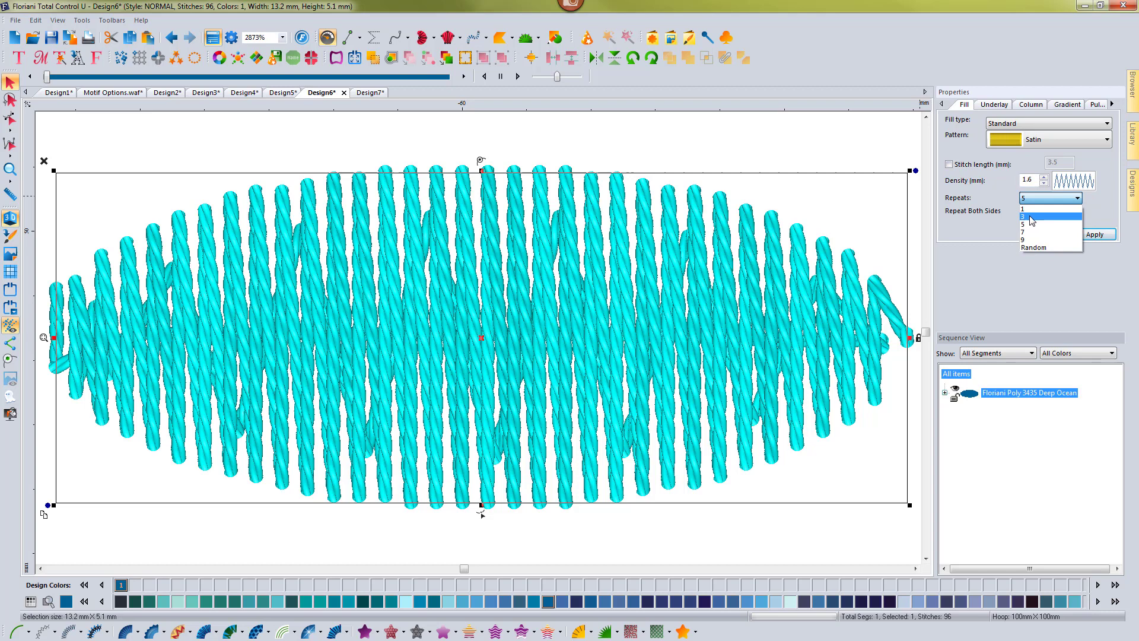
left_click(1031, 217)
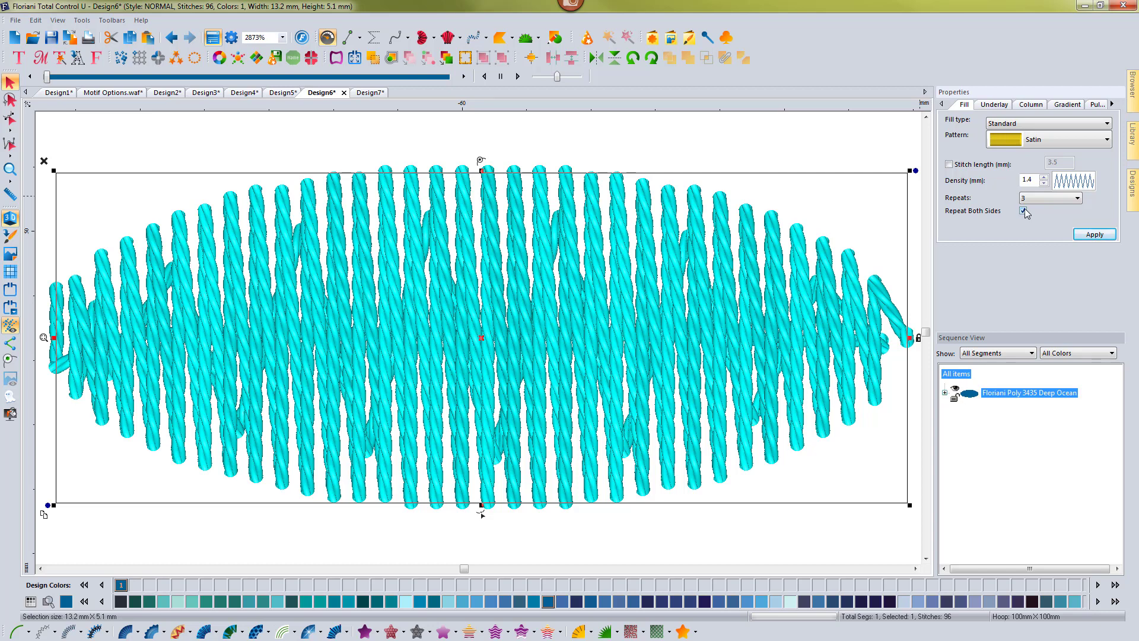
left_click(1094, 235)
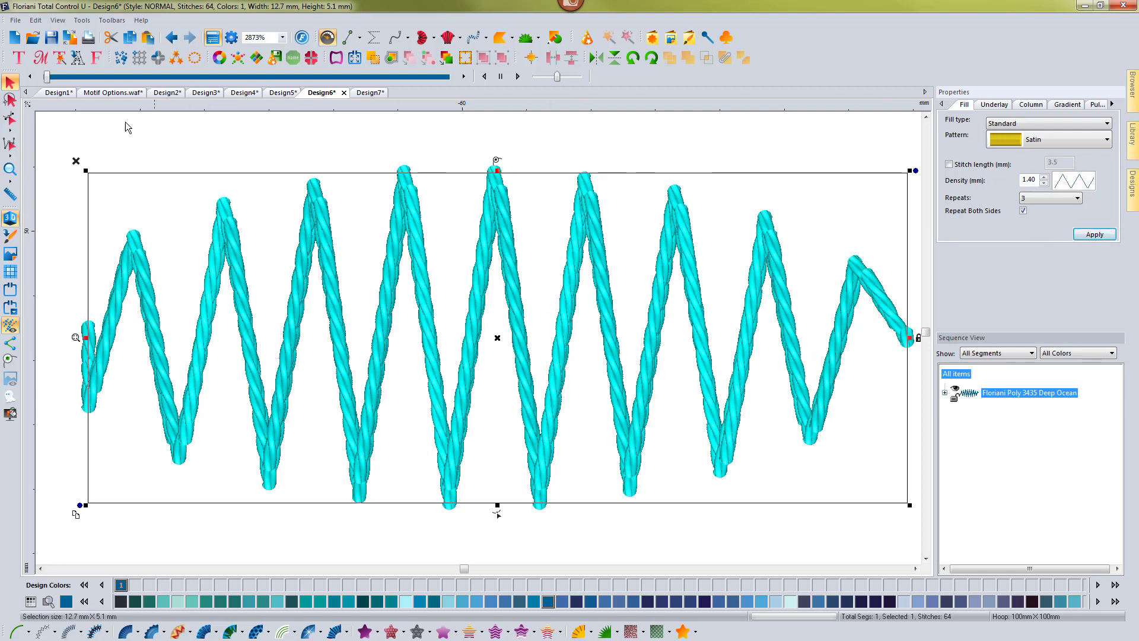
left_click(60, 126)
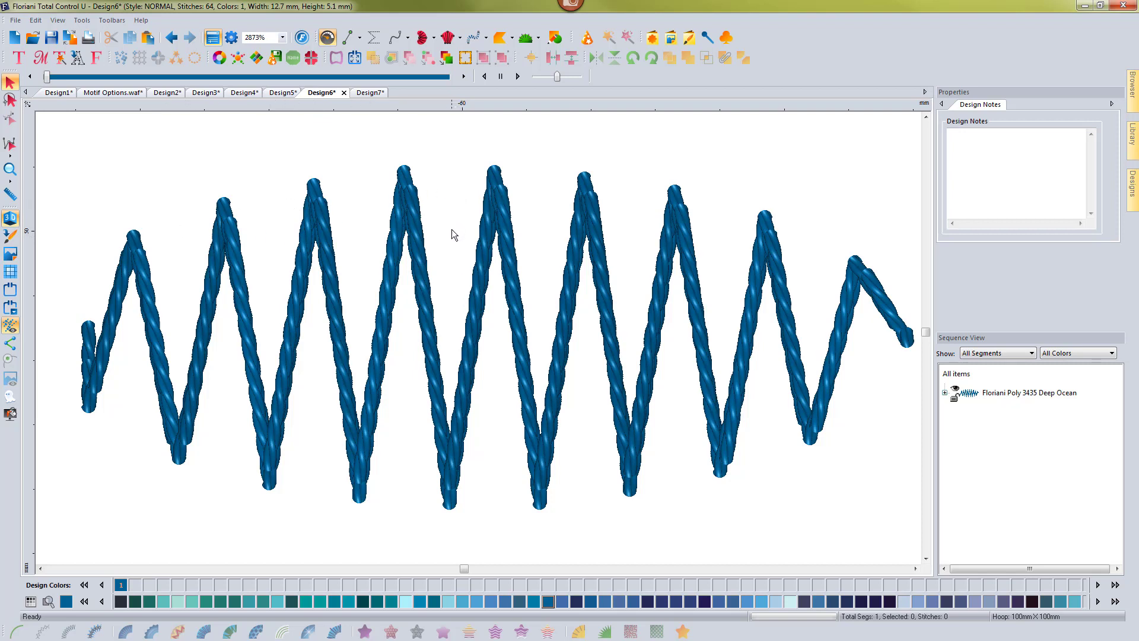
- Step through the ellipse stitch by stitch to examine how the repeats sew on both sides, and leave the simulation
left_click(464, 77)
left_click(464, 77)
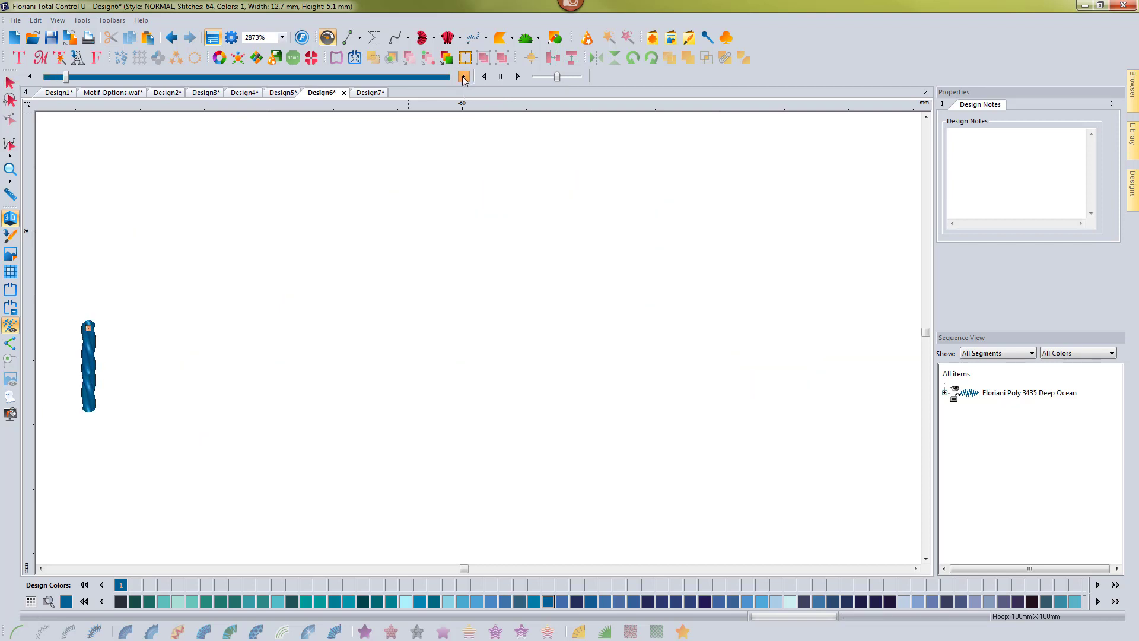
left_click(464, 77)
left_click(464, 77)
left_click(463, 77)
left_click(464, 77)
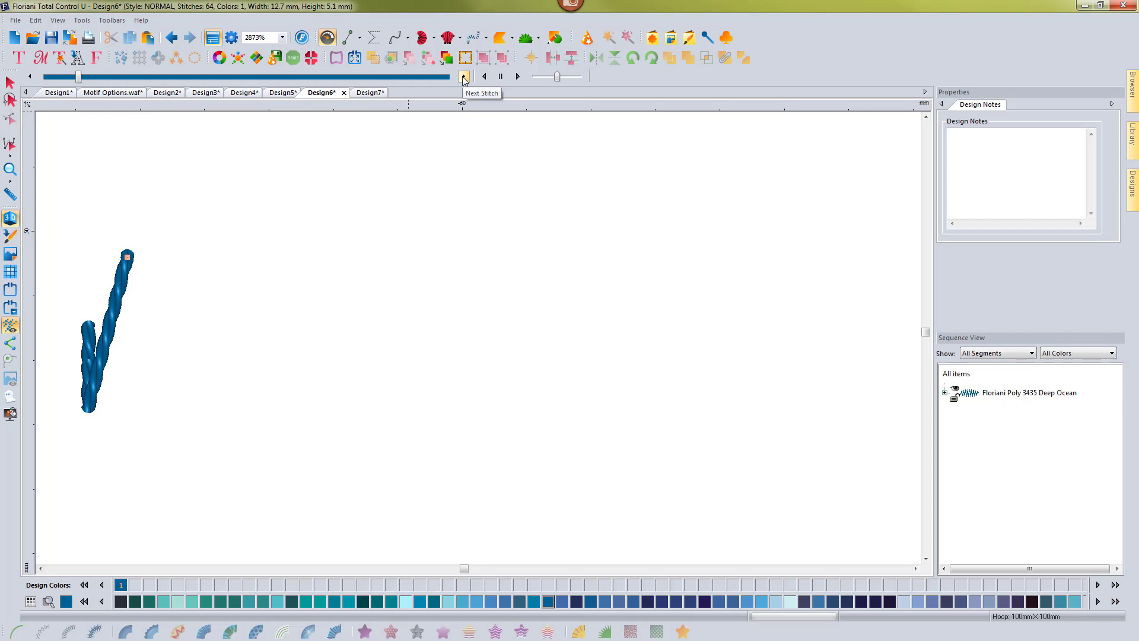
left_click(464, 77)
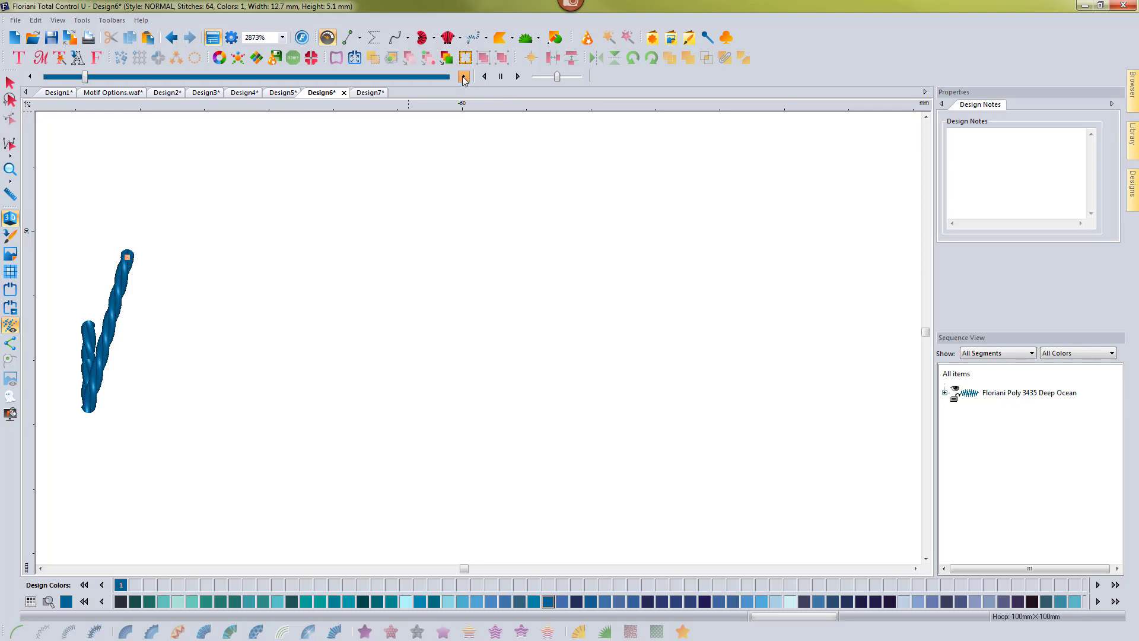
left_click(464, 77)
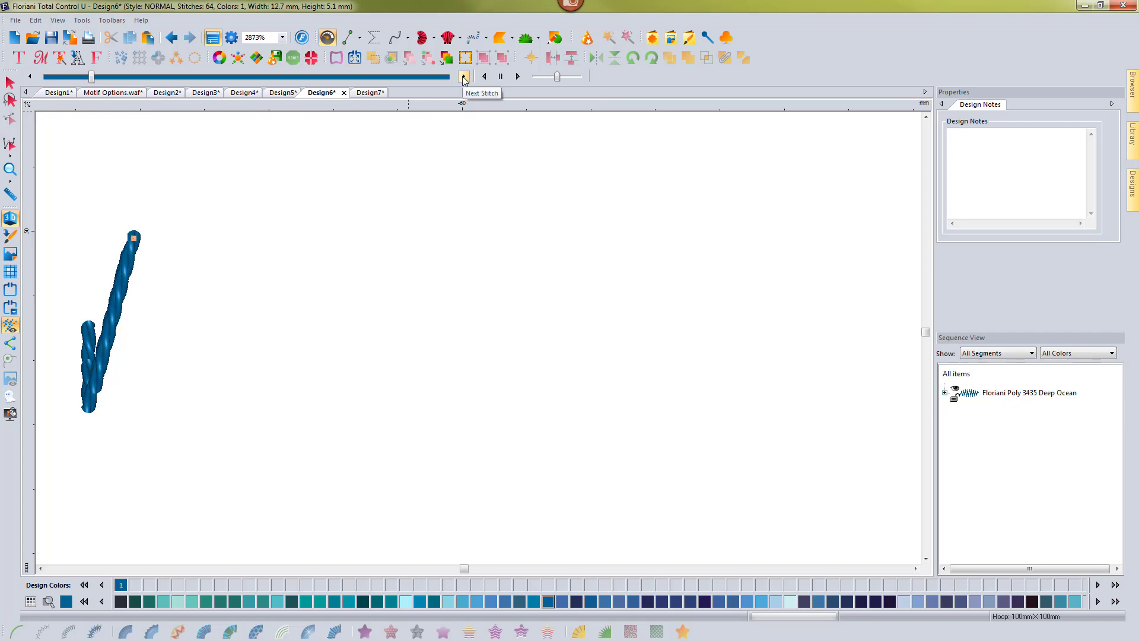
left_click(464, 77)
left_click(464, 78)
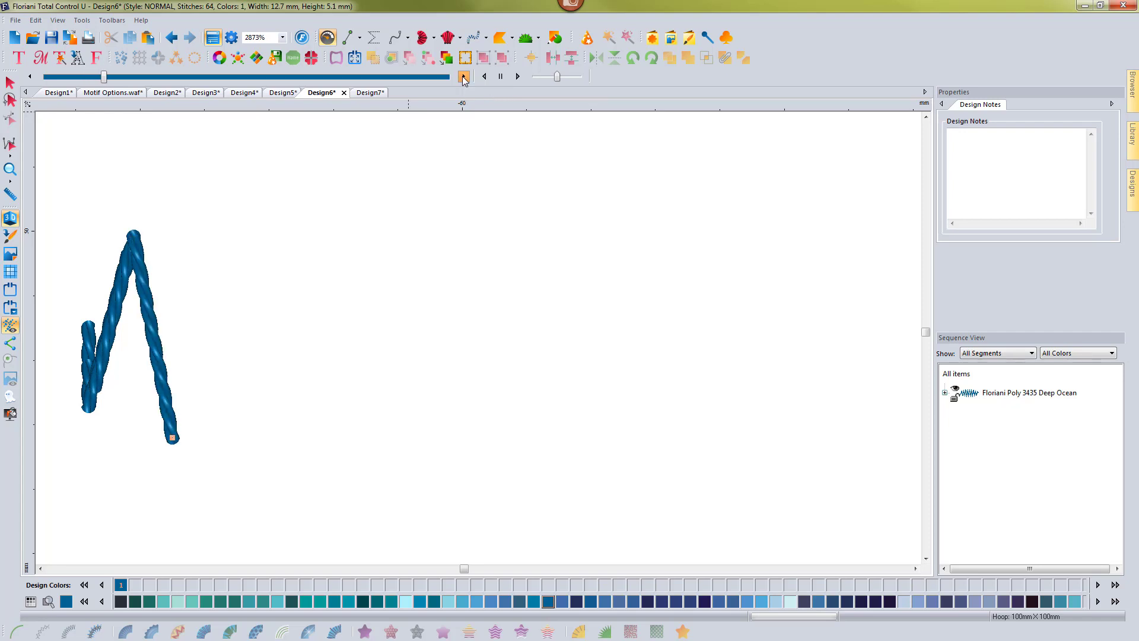
left_click(464, 78)
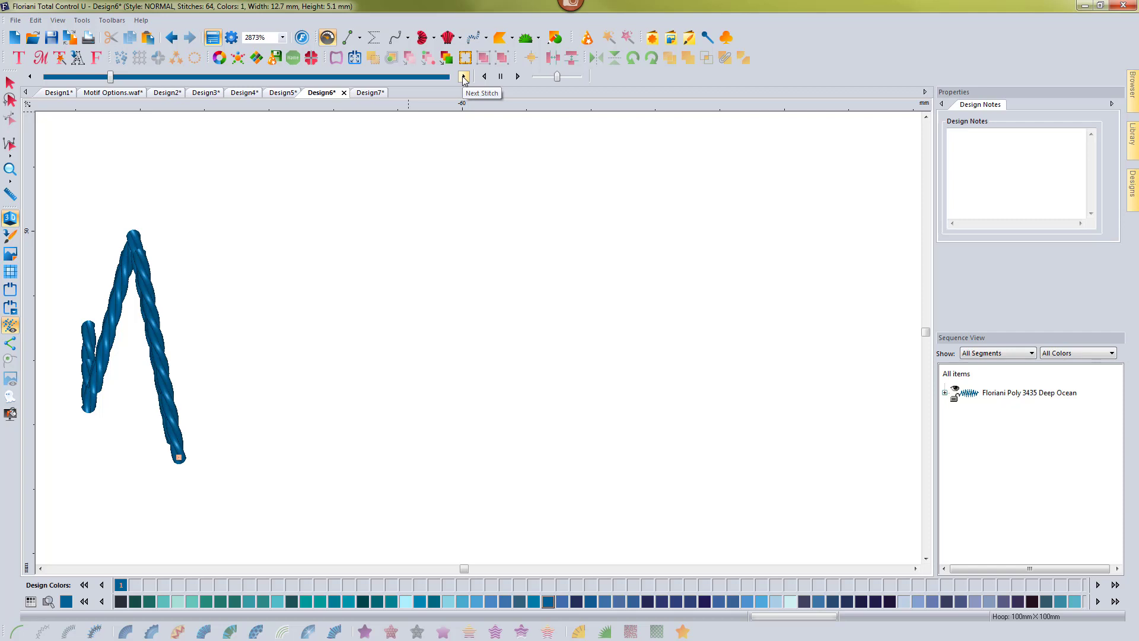
left_click(464, 77)
left_click(464, 77)
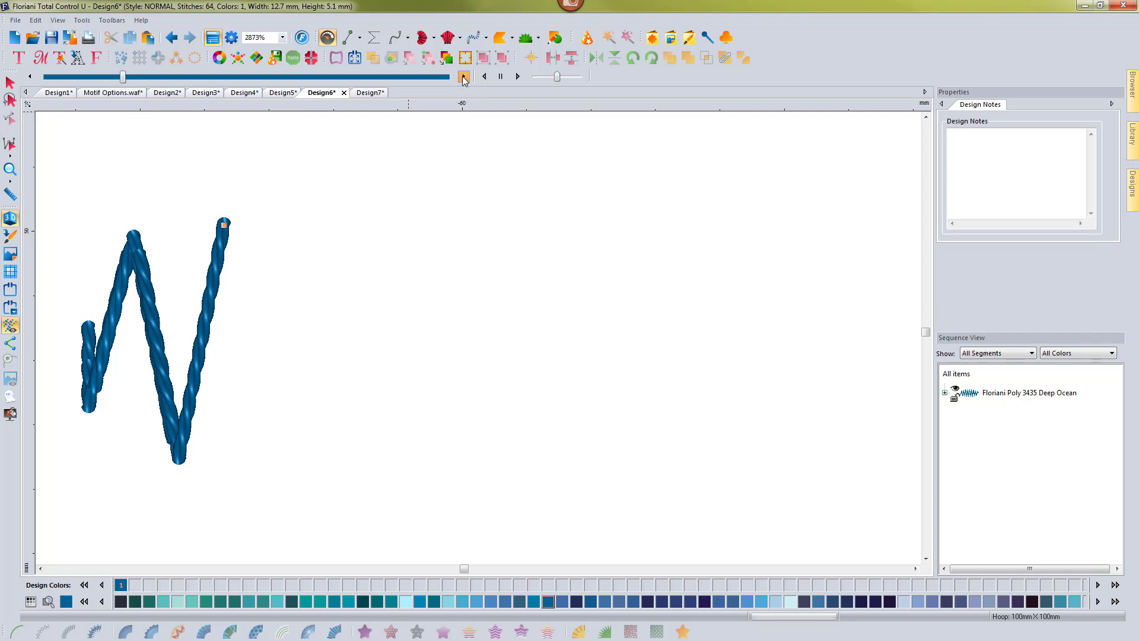
left_click(463, 77)
left_click(463, 77)
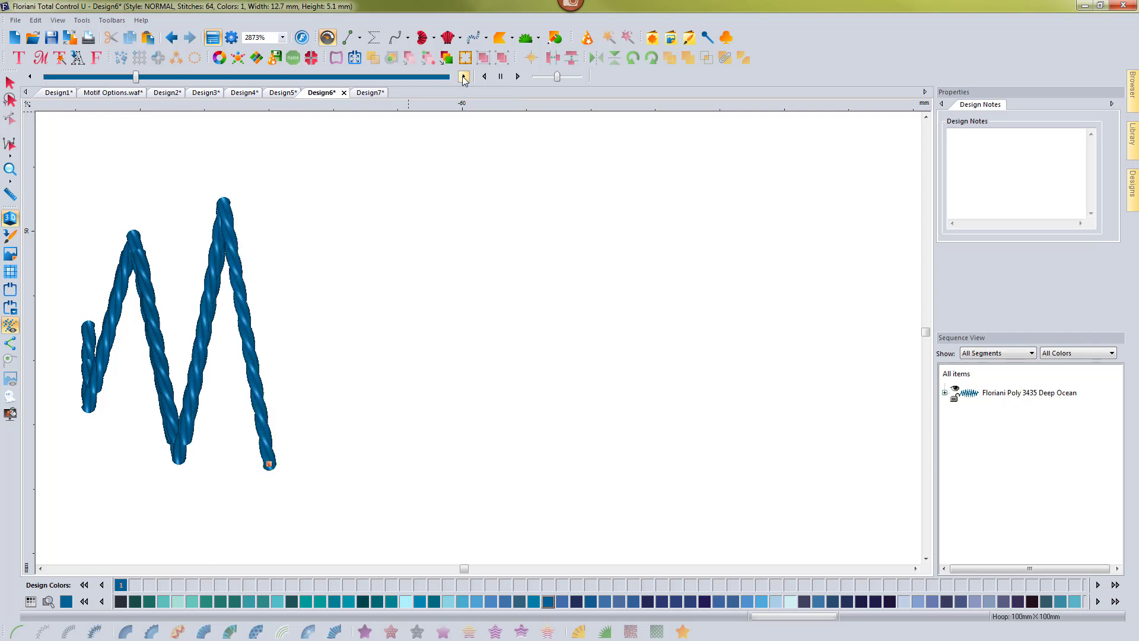
left_click(464, 77)
left_click(464, 77)
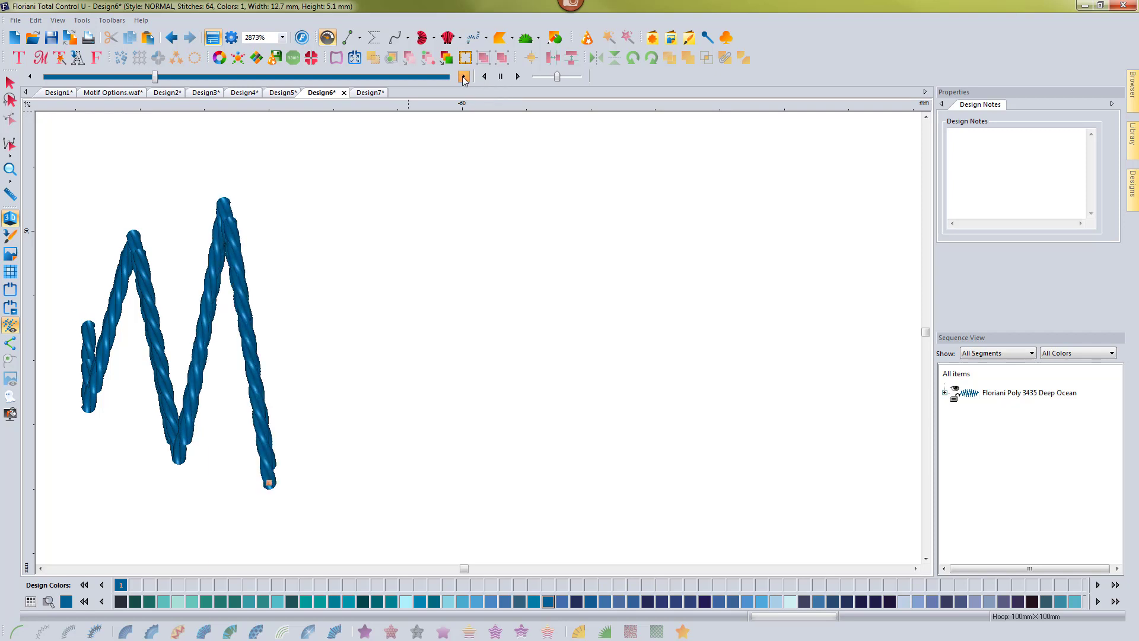
left_click(464, 77)
left_click(464, 77)
left_click(464, 77)
left_click(464, 78)
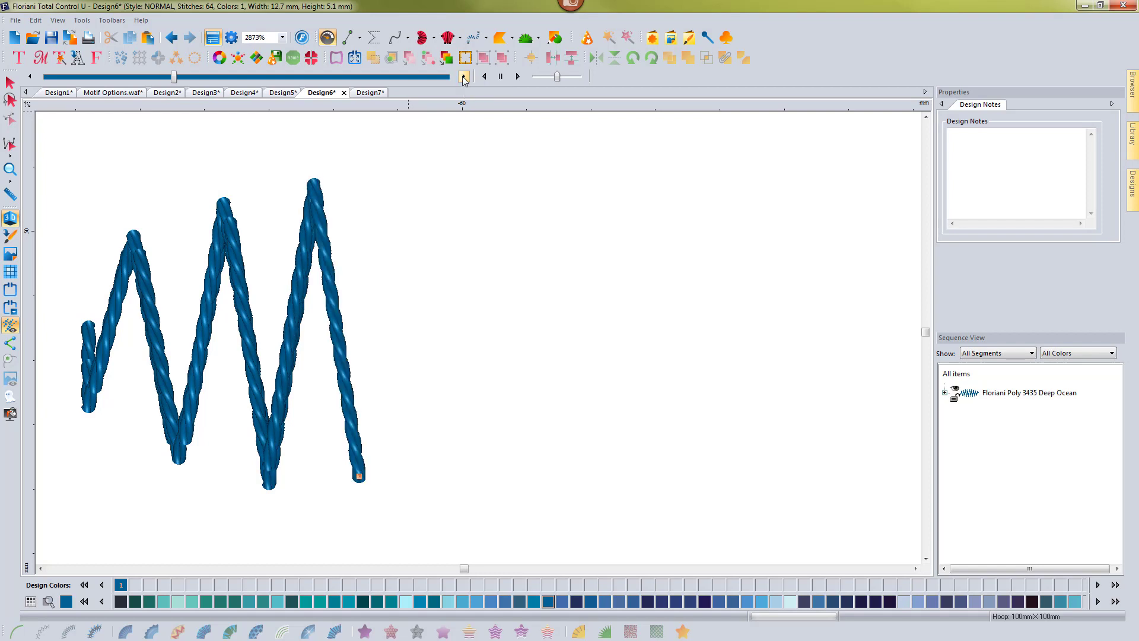
left_click(464, 77)
left_click(463, 77)
left_click(463, 77)
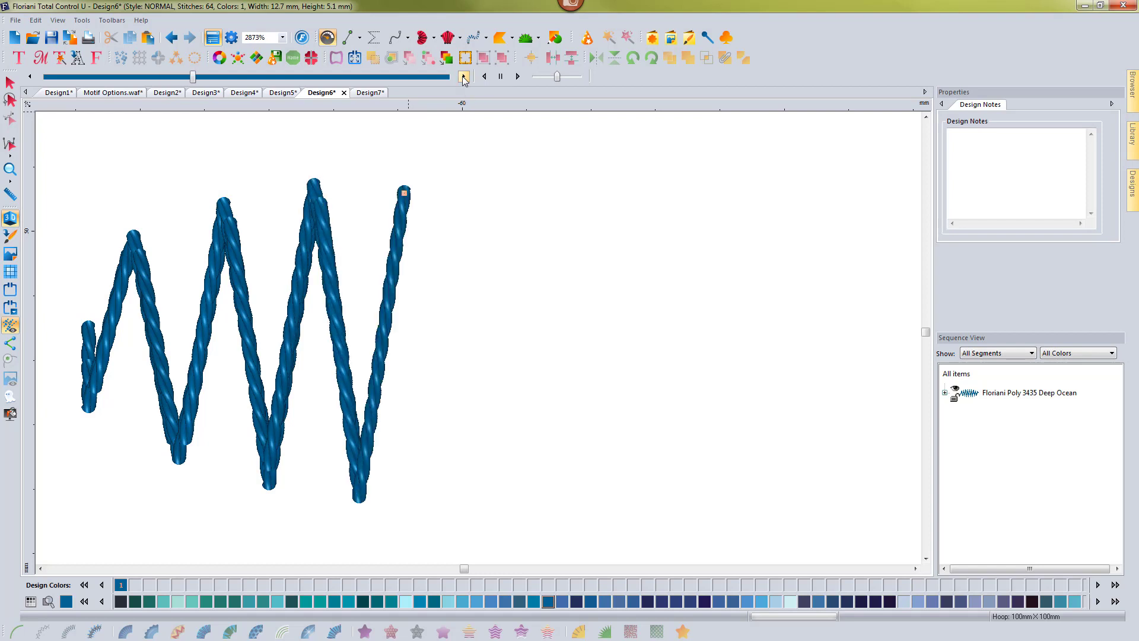
left_click(464, 77)
left_click(10, 82)
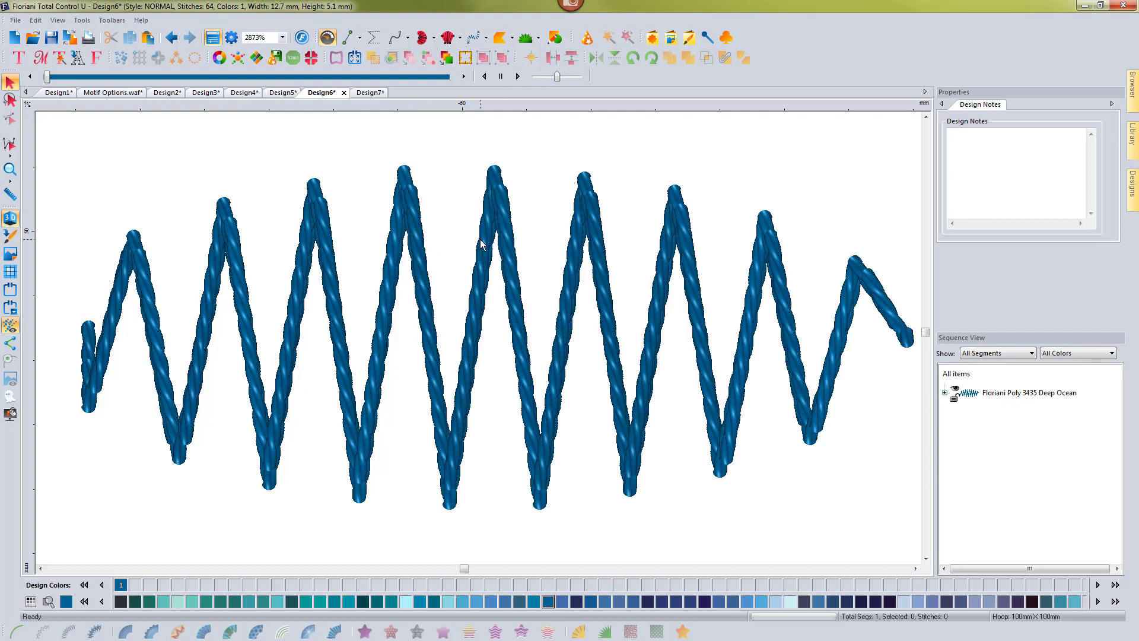
- Select the satin ellipse, disable Repeat Both Sides for its fill, and apply the change
left_click(494, 174)
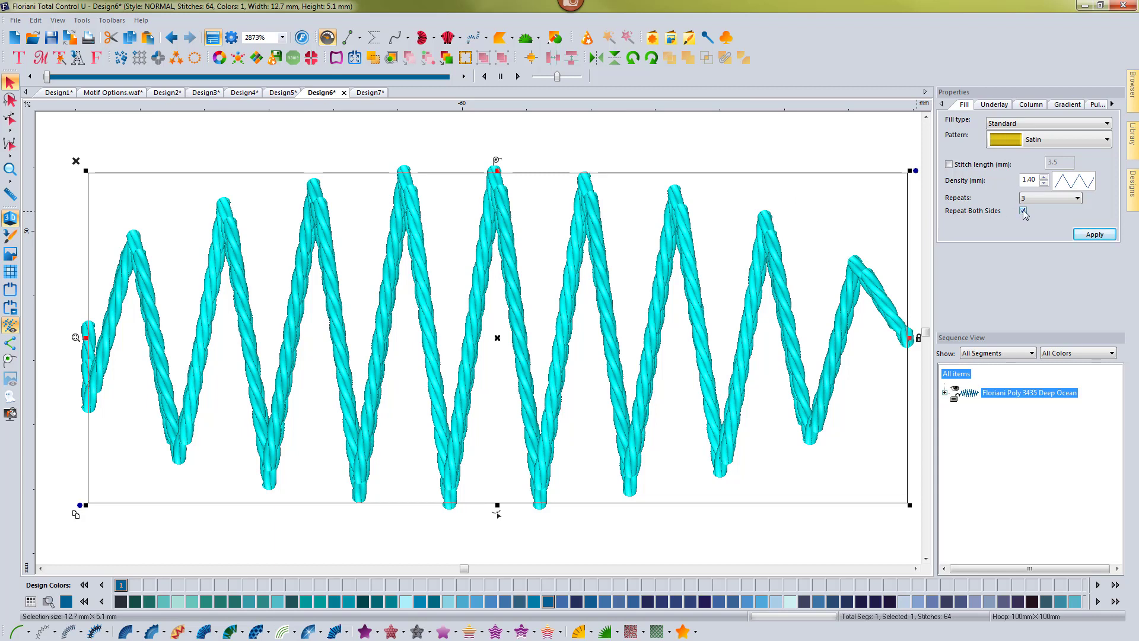
left_click(1023, 211)
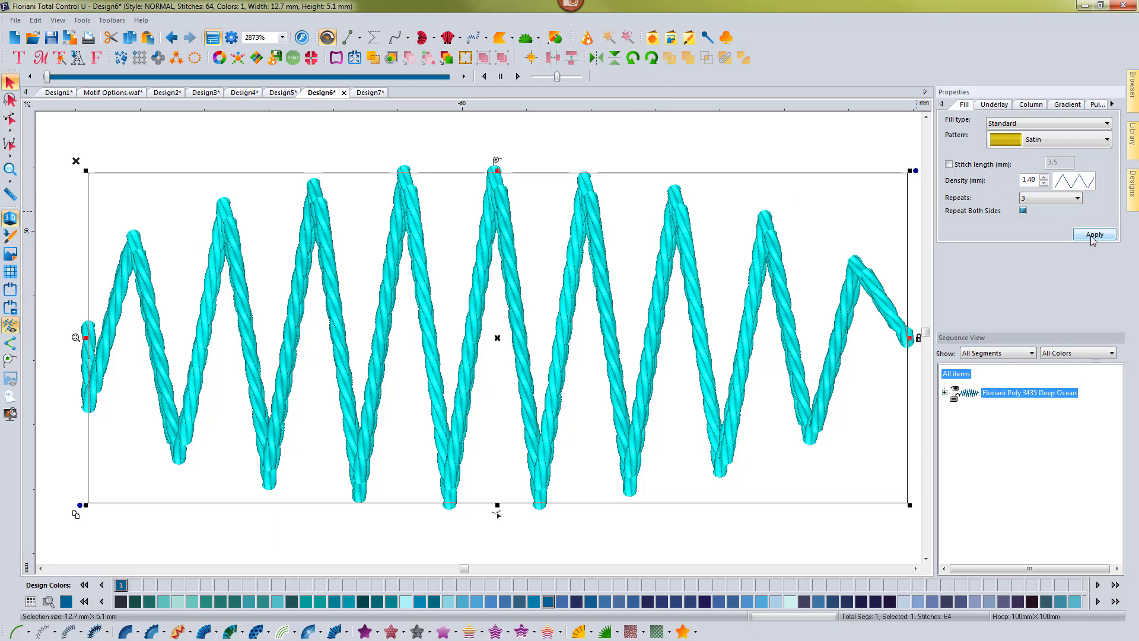
left_click(1093, 235)
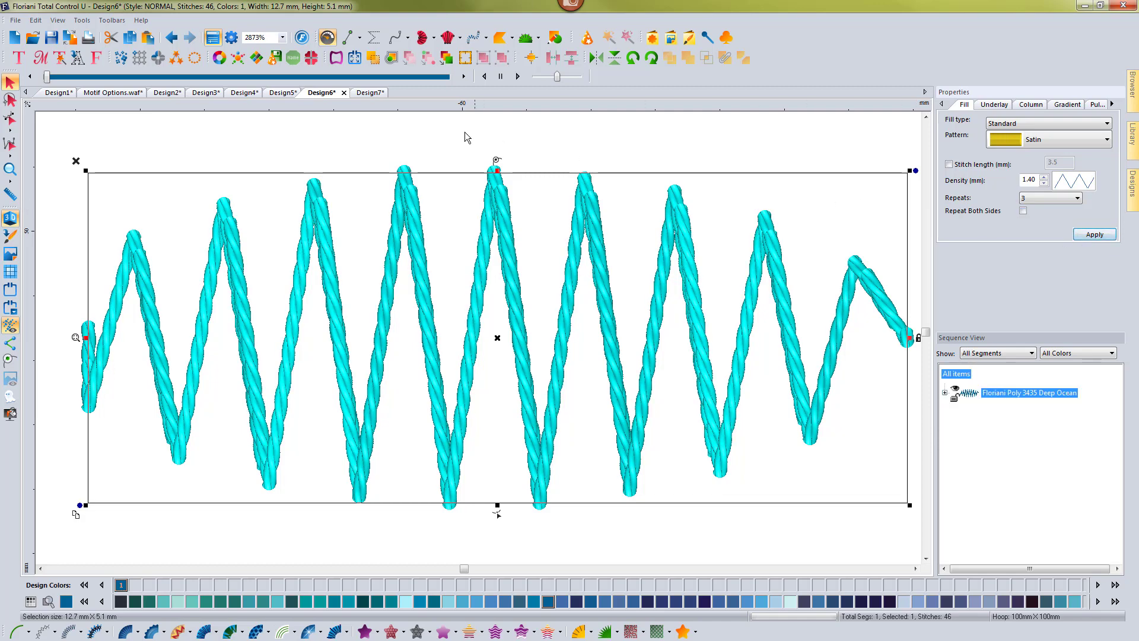
- Step through the ellipse stitch by stitch to examine how repeats sew with Repeat Both Sides off, and leave the simulation
left_click(463, 76)
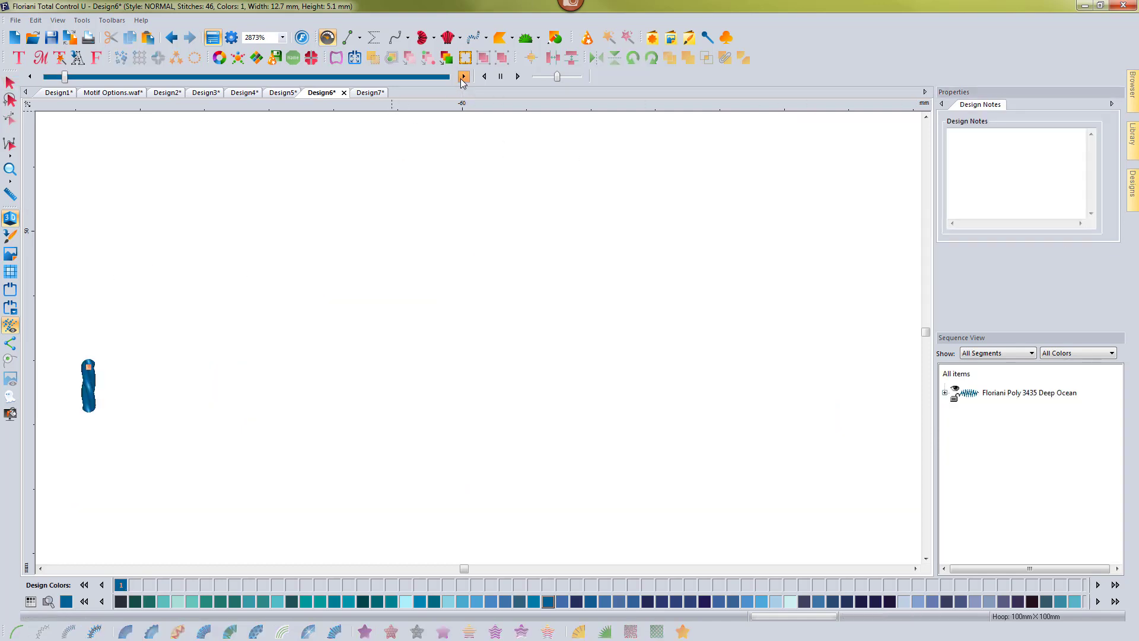
left_click(463, 77)
left_click(464, 77)
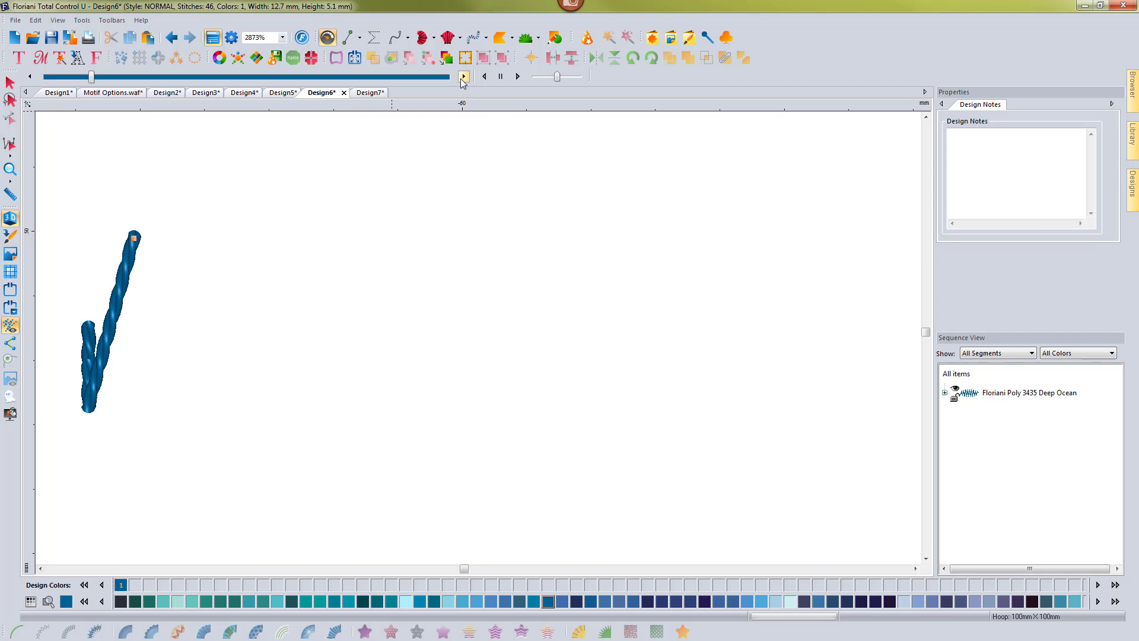
left_click(464, 77)
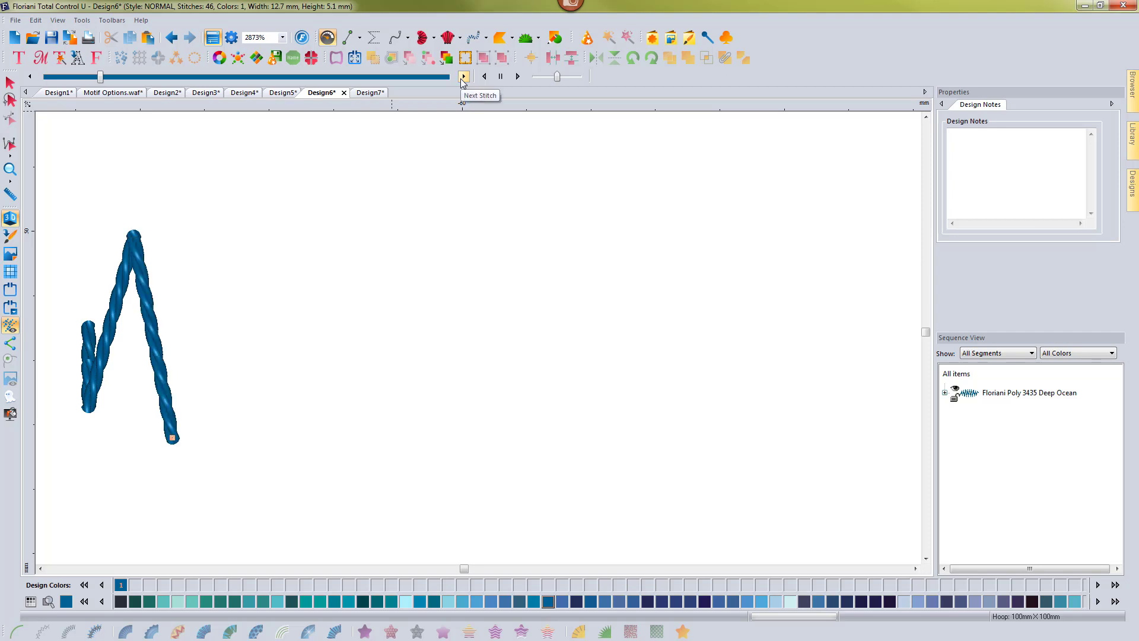
left_click(463, 77)
left_click(463, 77)
left_click(463, 76)
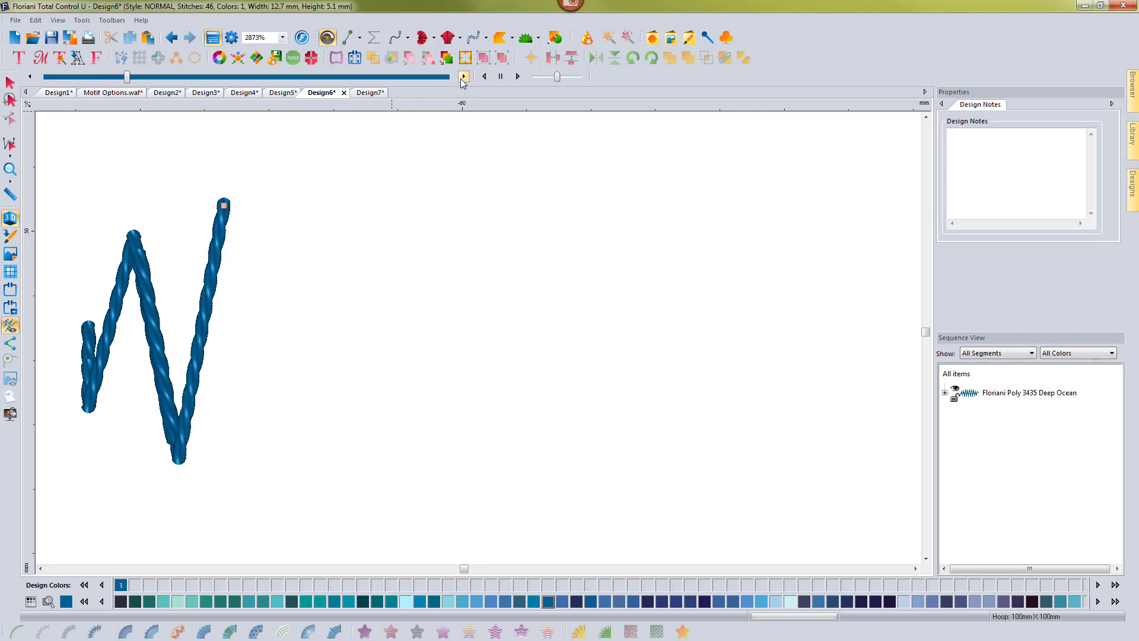
left_click(463, 77)
left_click(463, 77)
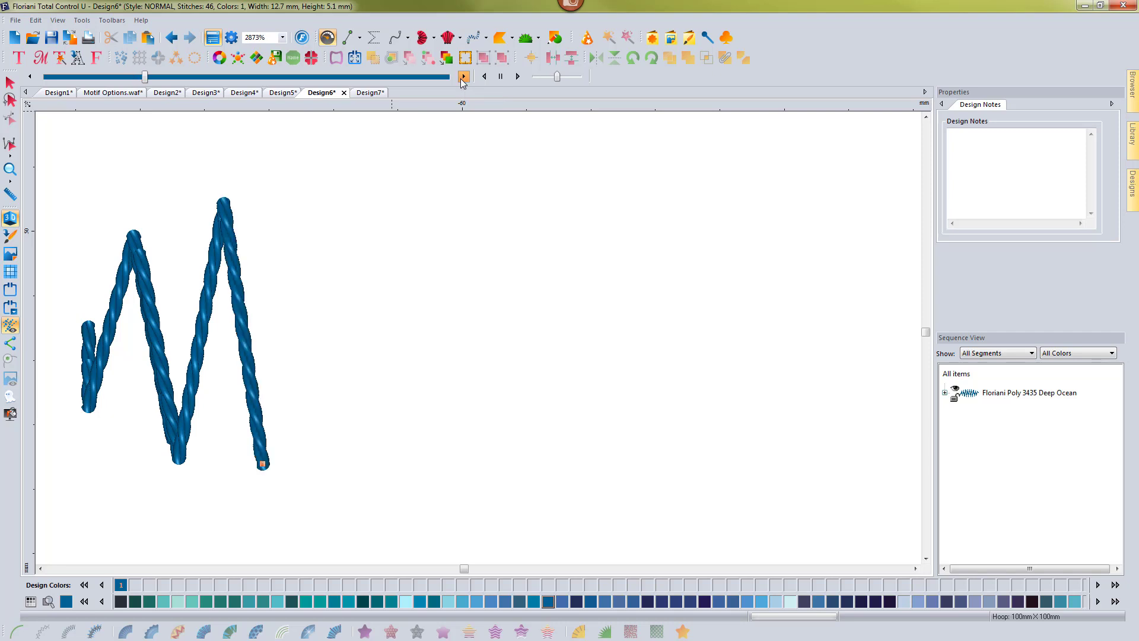
left_click(464, 76)
left_click(463, 76)
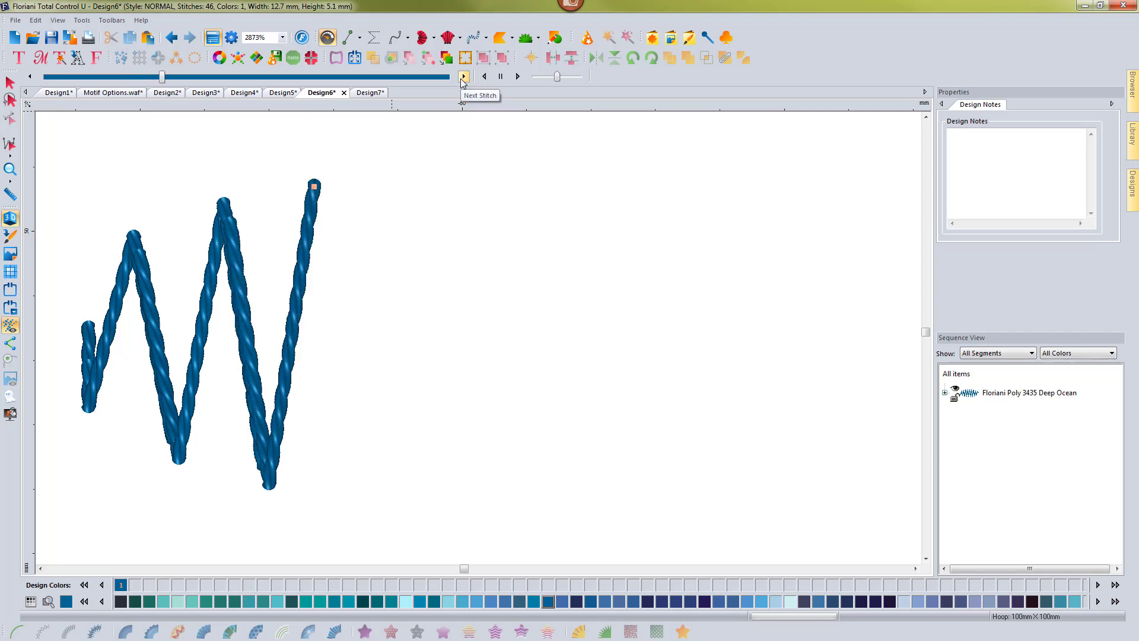
left_click(463, 77)
left_click(463, 76)
left_click(463, 77)
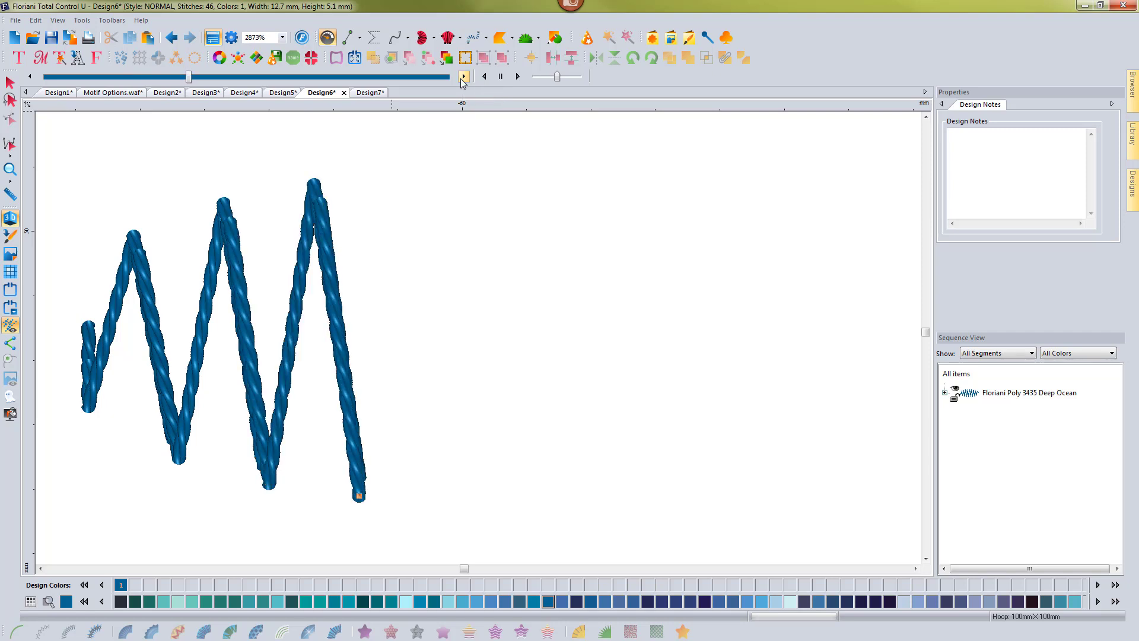
left_click(463, 77)
left_click(463, 77)
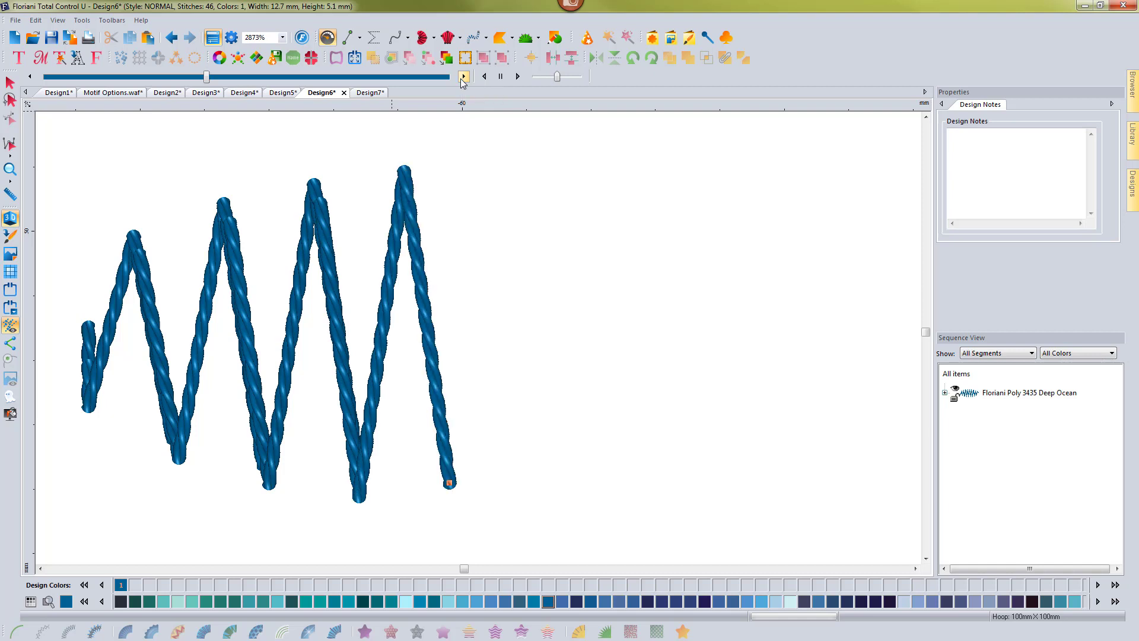
left_click(464, 76)
left_click(463, 77)
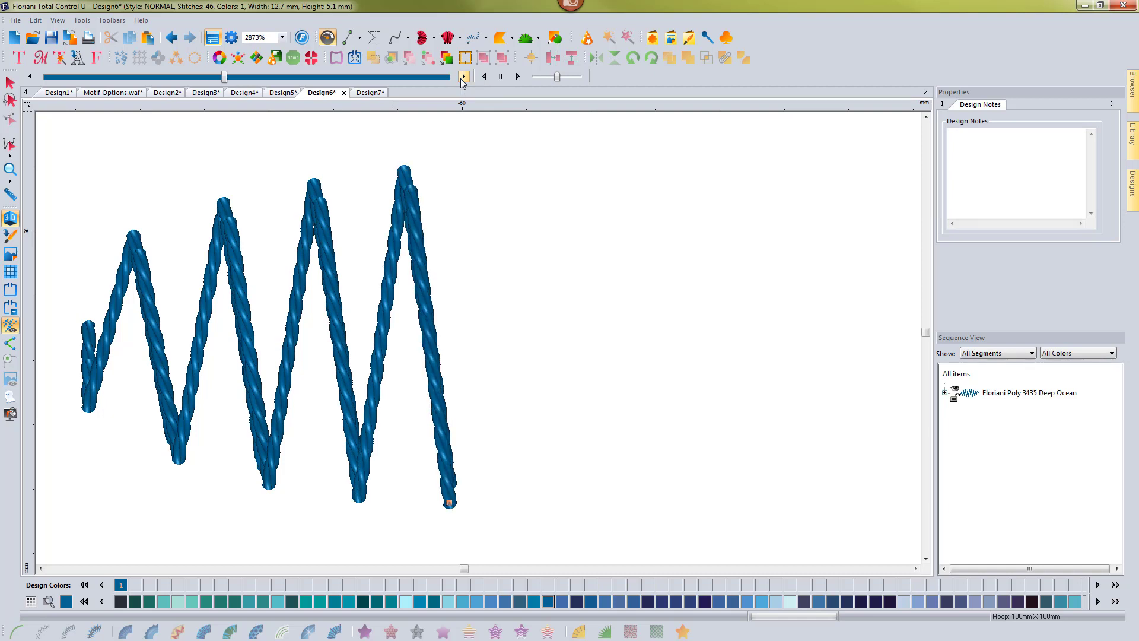
left_click(464, 76)
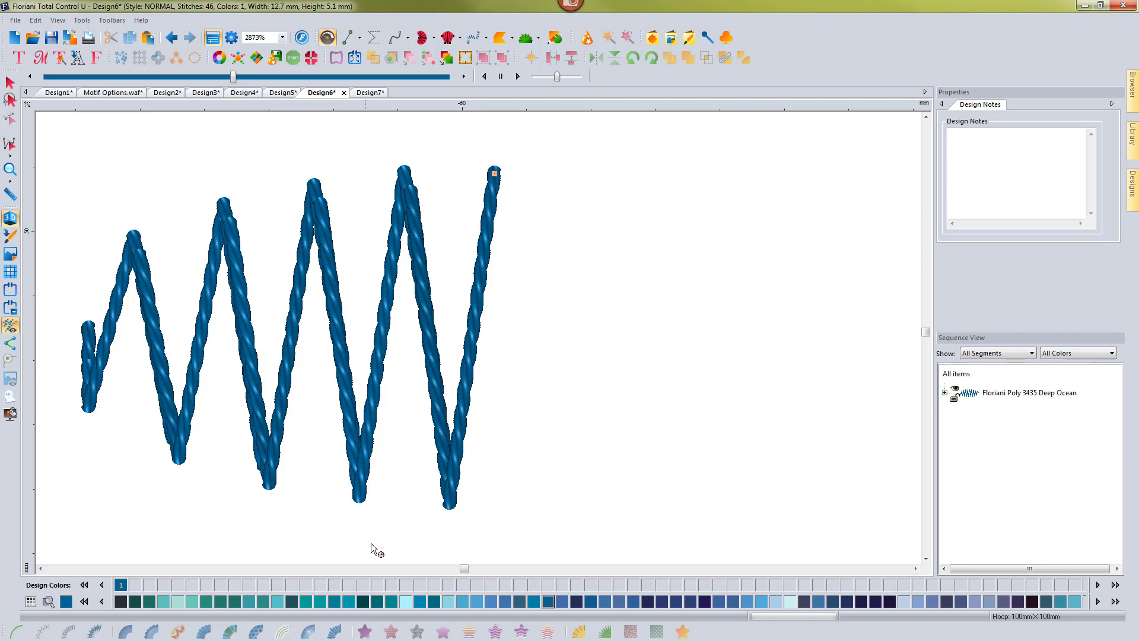
left_click(9, 83)
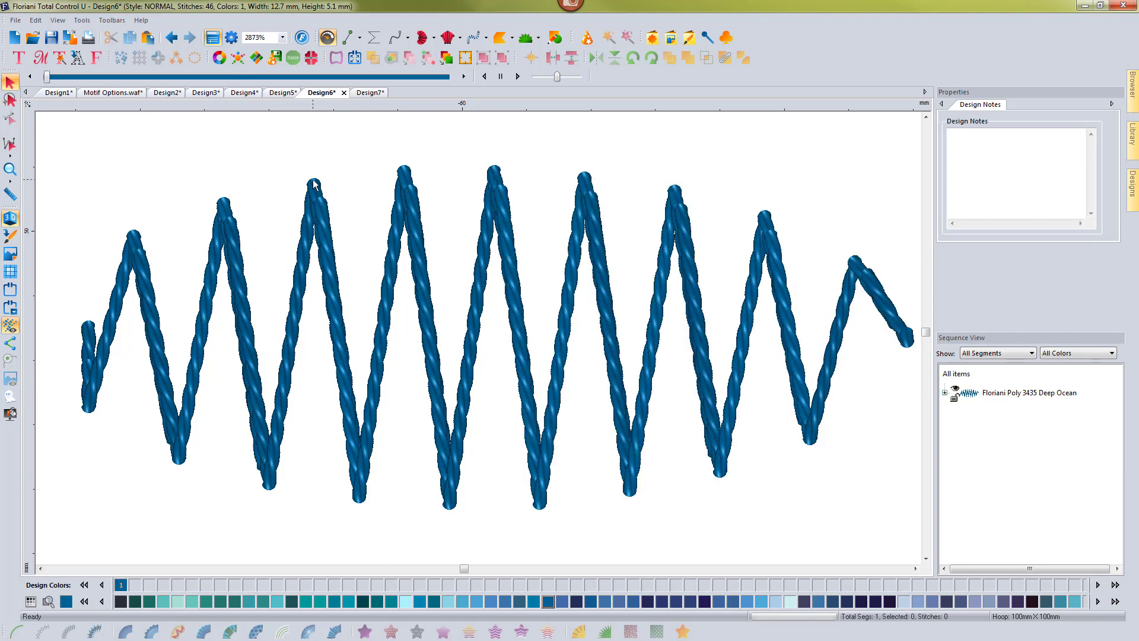
- Select the satin ellipse, enable Repeat Both Sides for its fill, and apply the change
left_click(1013, 391)
left_click(1023, 210)
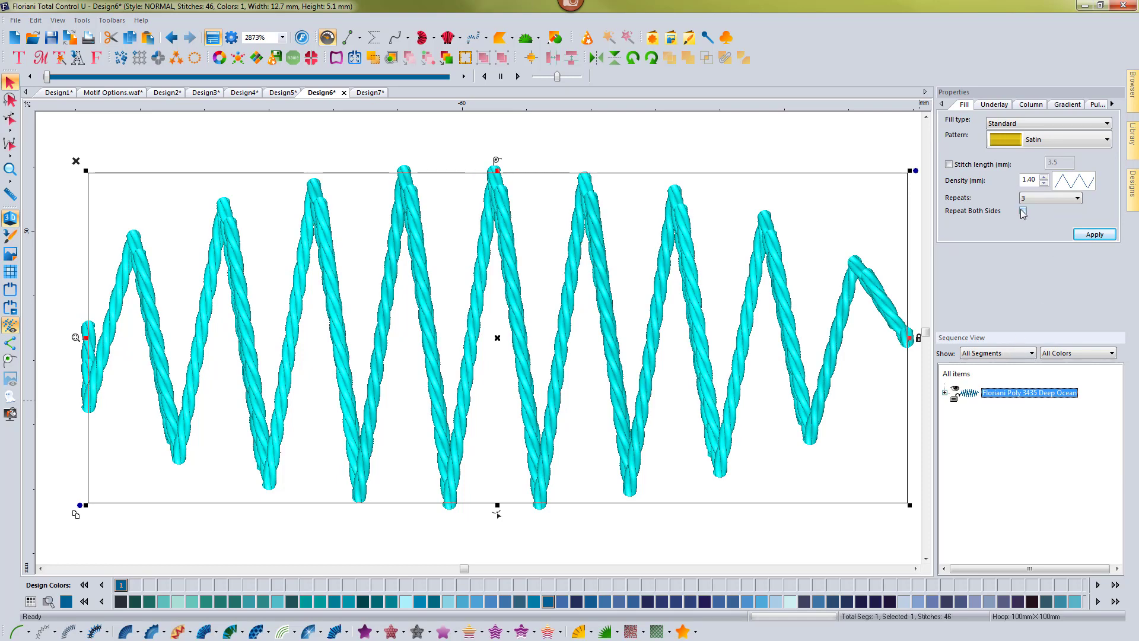
left_click(1087, 236)
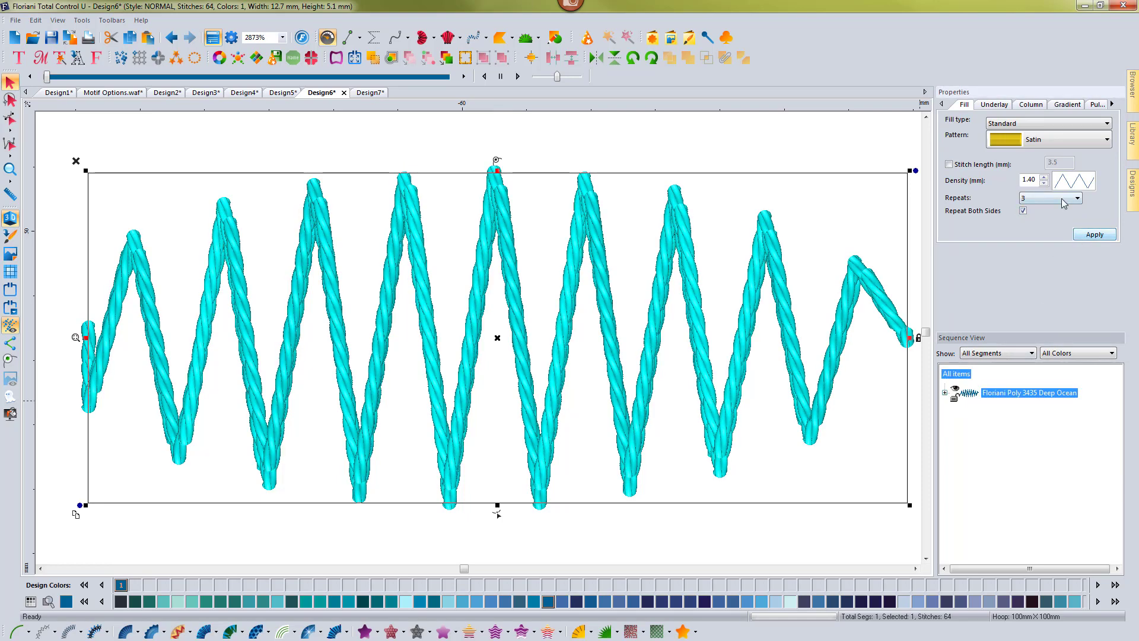
- Try the satin fill with 5 repeats at 1.6 mm density and examine its first stitches in the simulation
left_click(1064, 199)
left_click(1044, 224)
left_click(1095, 234)
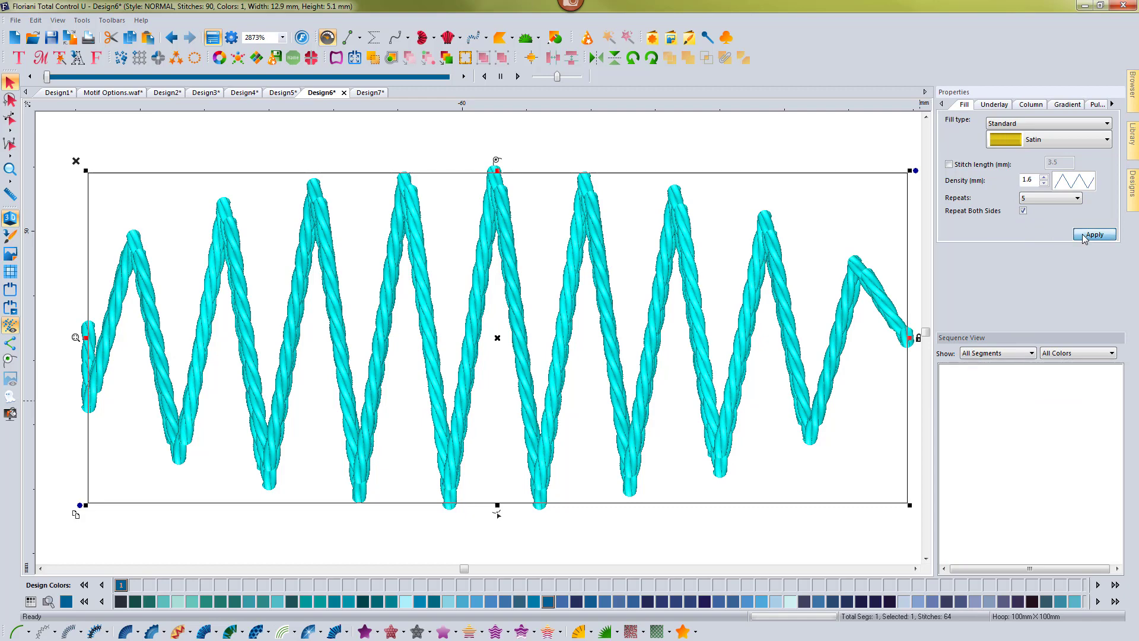
left_click(463, 77)
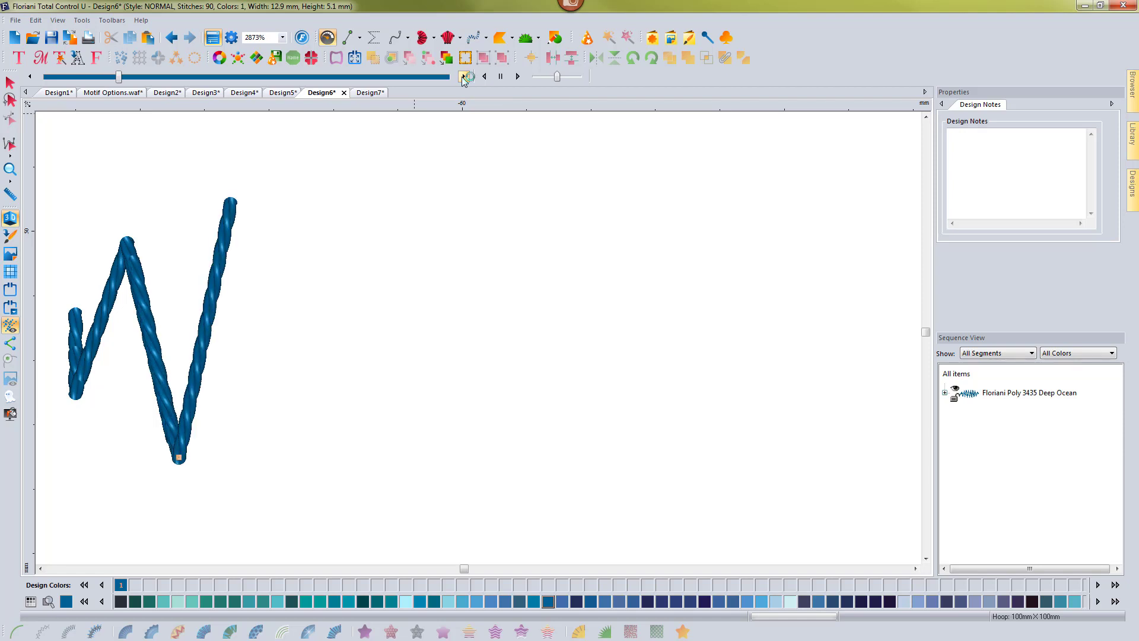
left_click(10, 82)
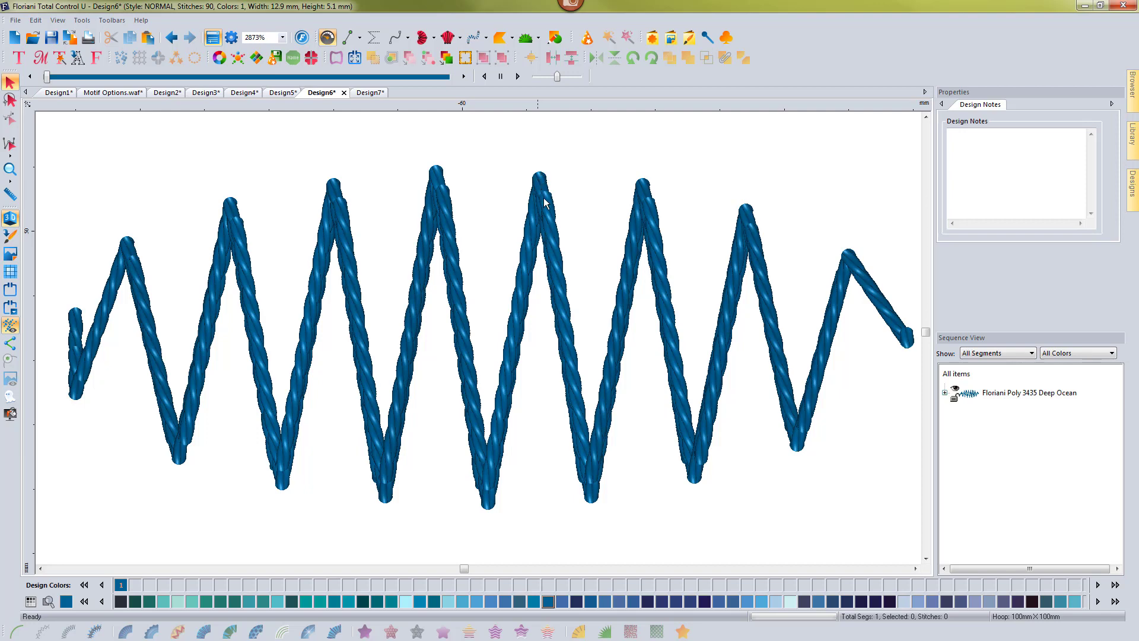
- Select the ellipse and try 7 repeats at 1.8 mm density for its satin fill
left_click(968, 395)
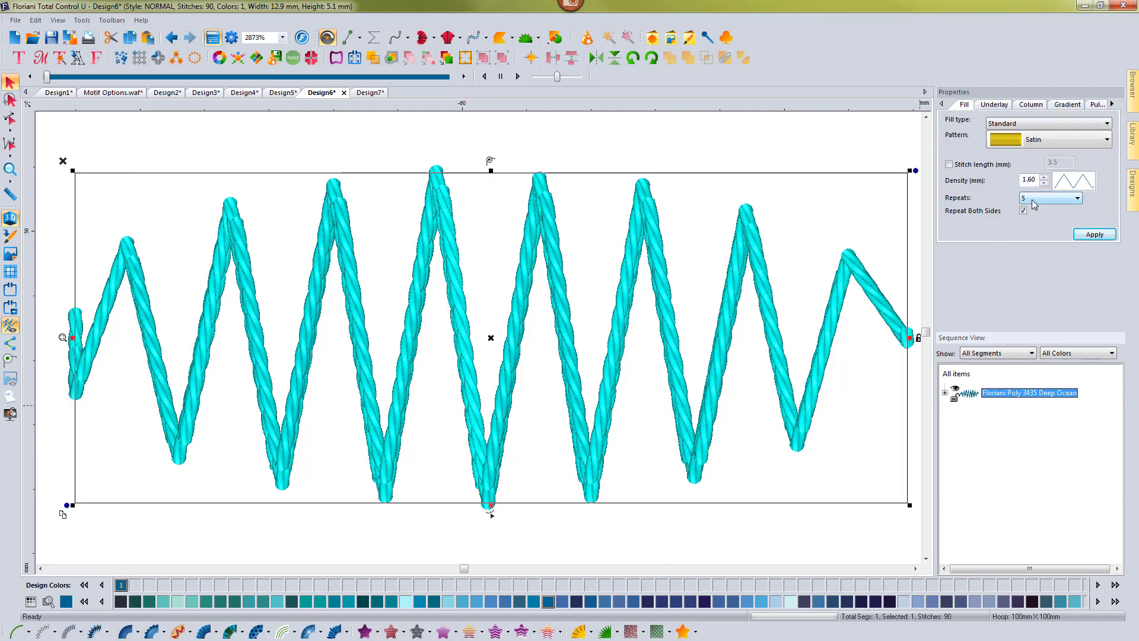
left_click(1036, 198)
left_click(1033, 235)
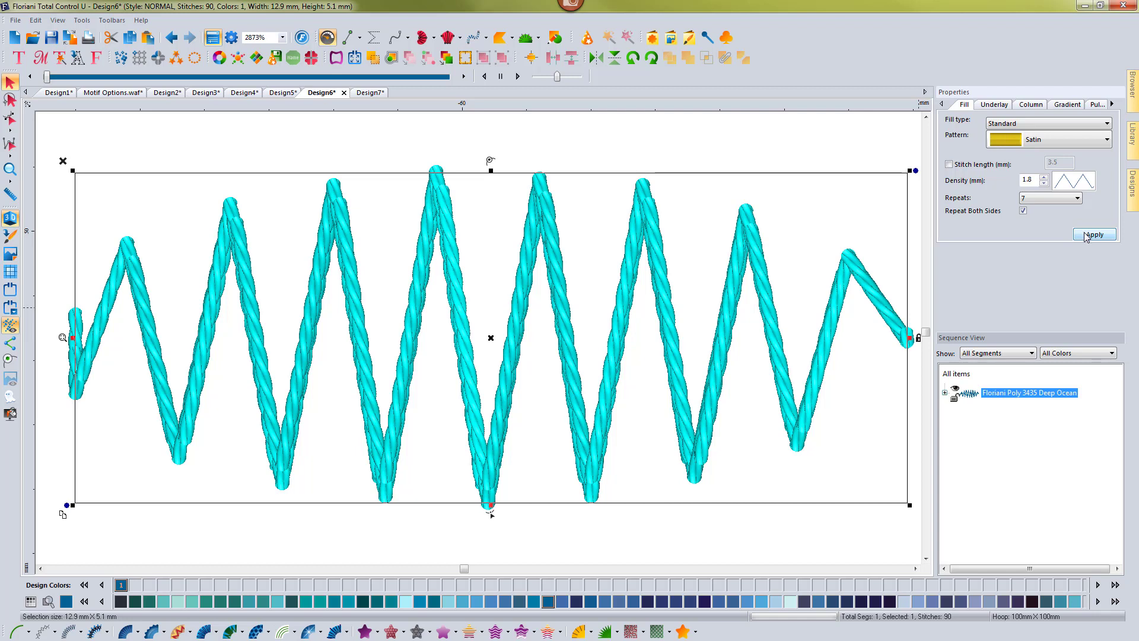
- Set the satin fill to 1 repeat with a 0.4 mm density and apply it
left_click(1045, 199)
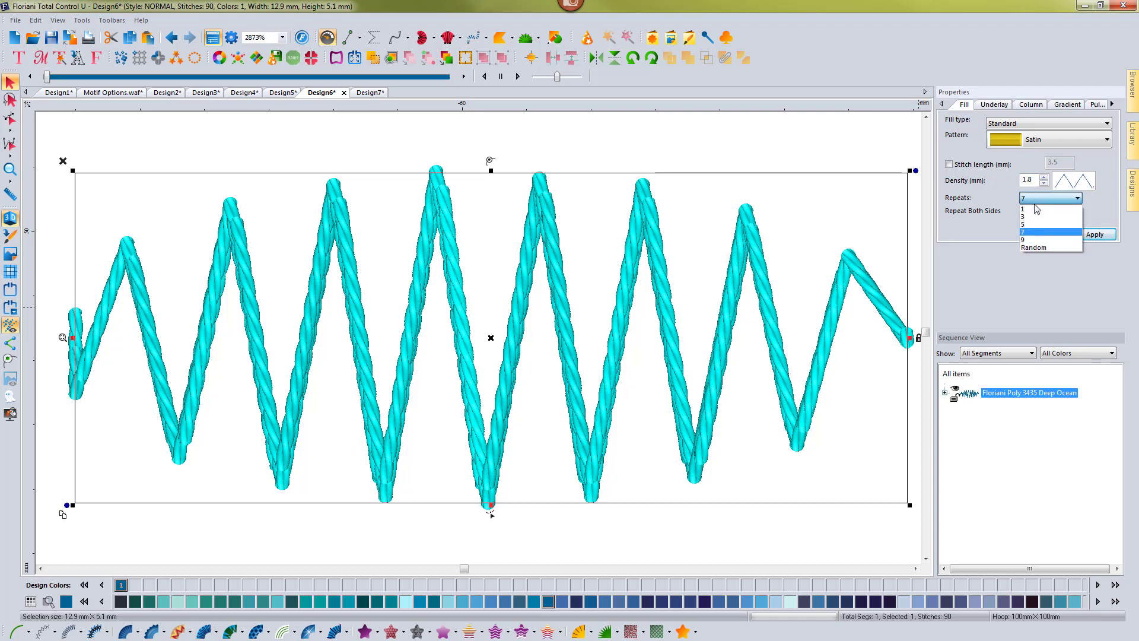
left_click(1045, 209)
left_click_drag(1032, 181, 1019, 179)
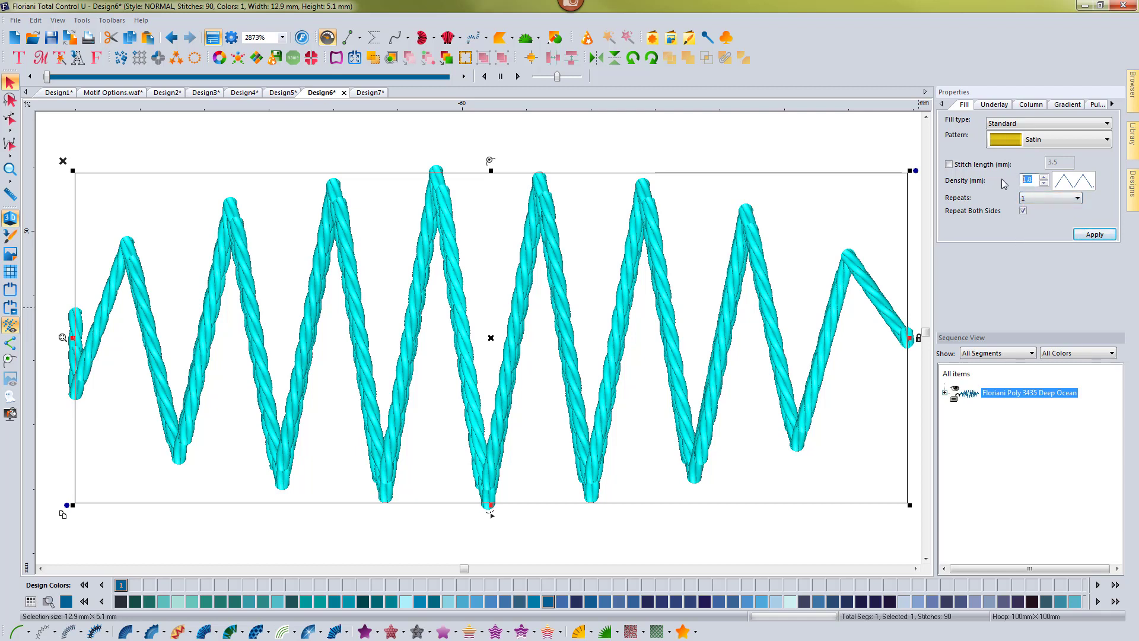
type(".4")
left_click(1101, 235)
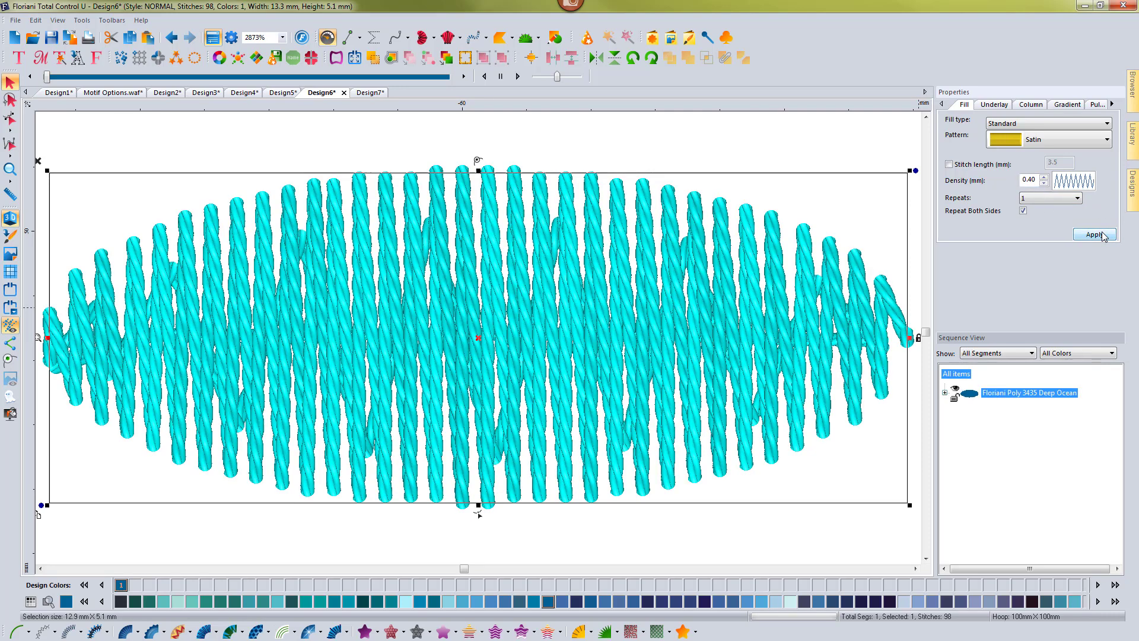
- Apply Random repeats to the ellipse's satin fill and turn off its Parallel underlay
left_click(1053, 198)
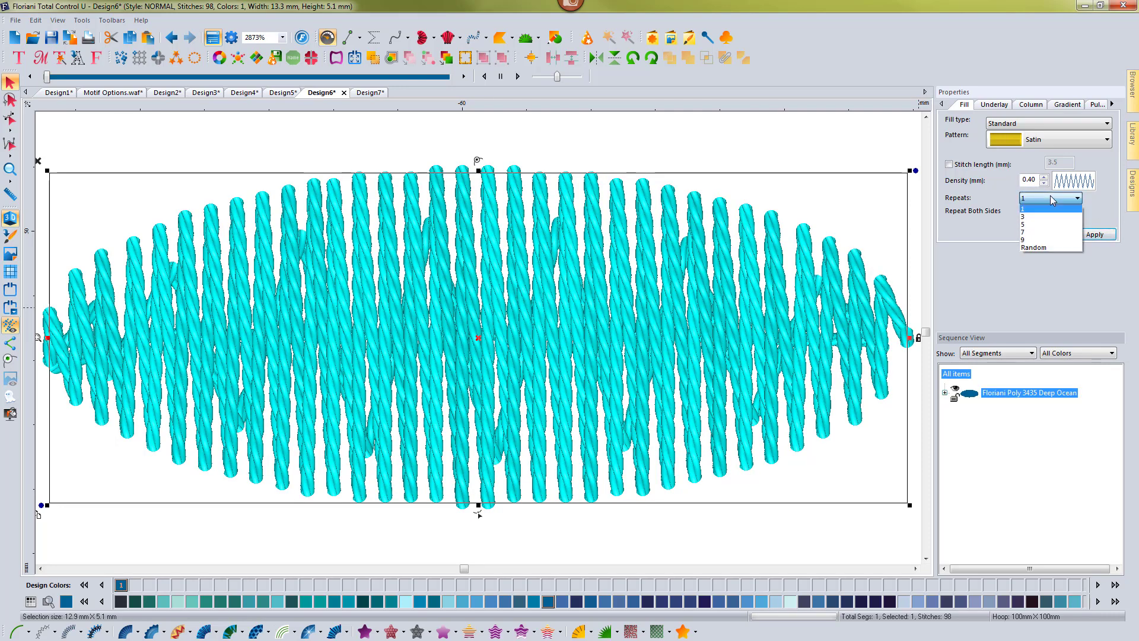
left_click(1037, 249)
left_click(1085, 237)
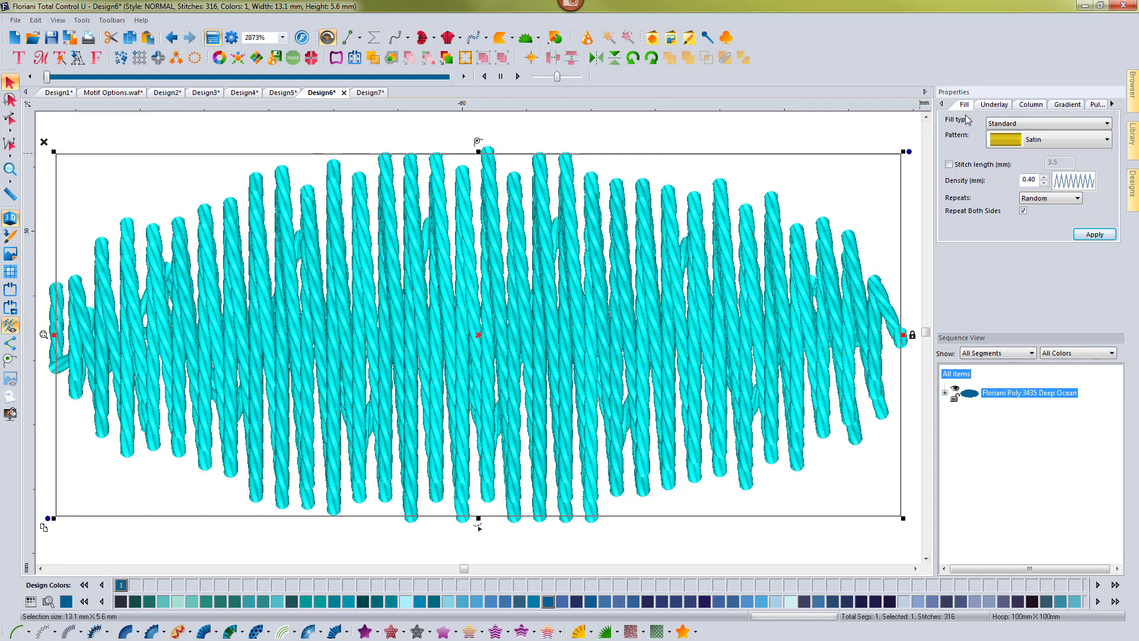
left_click(992, 105)
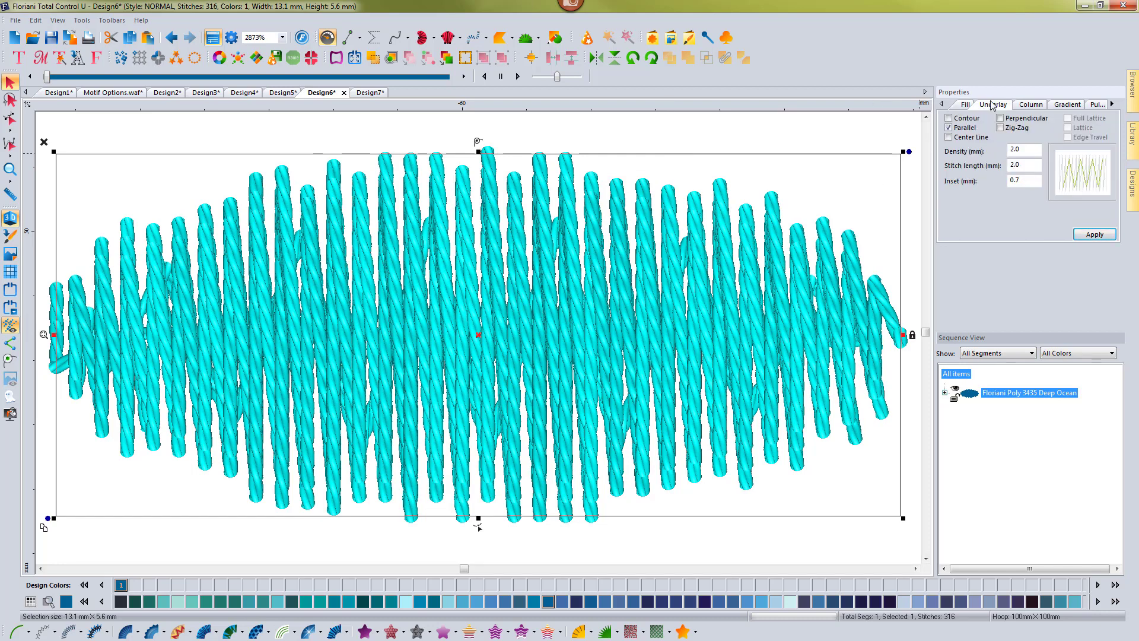
left_click(1088, 238)
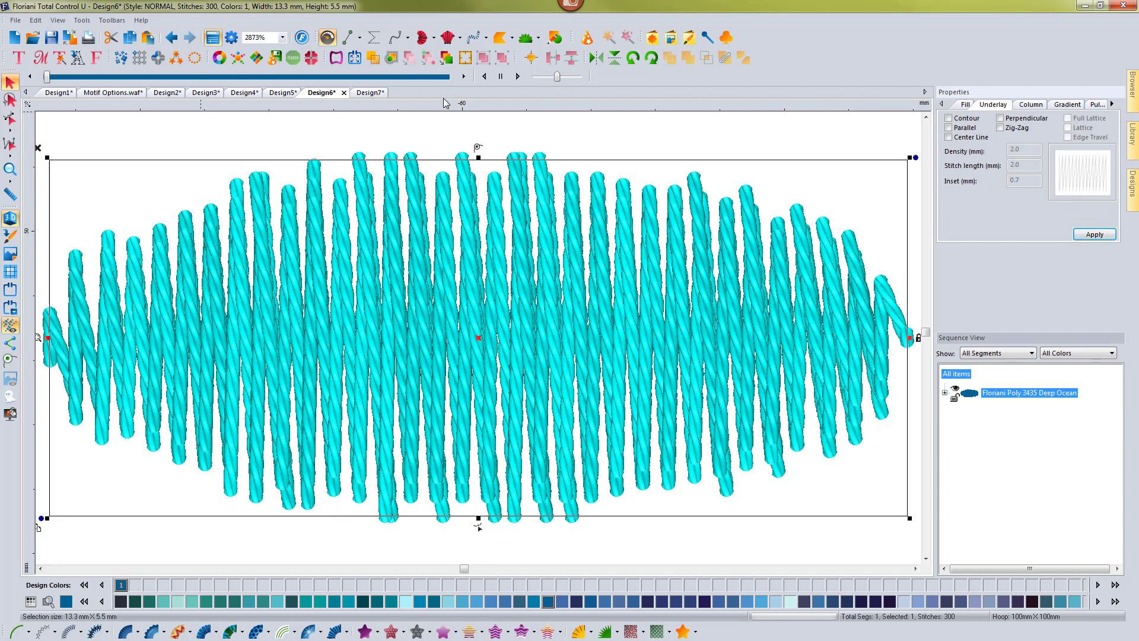
- Step through the ellipse stitch by stitch to examine how the random repeats sew at each stitch, and leave the simulation
left_click(464, 76)
left_click(464, 76)
left_click(464, 76)
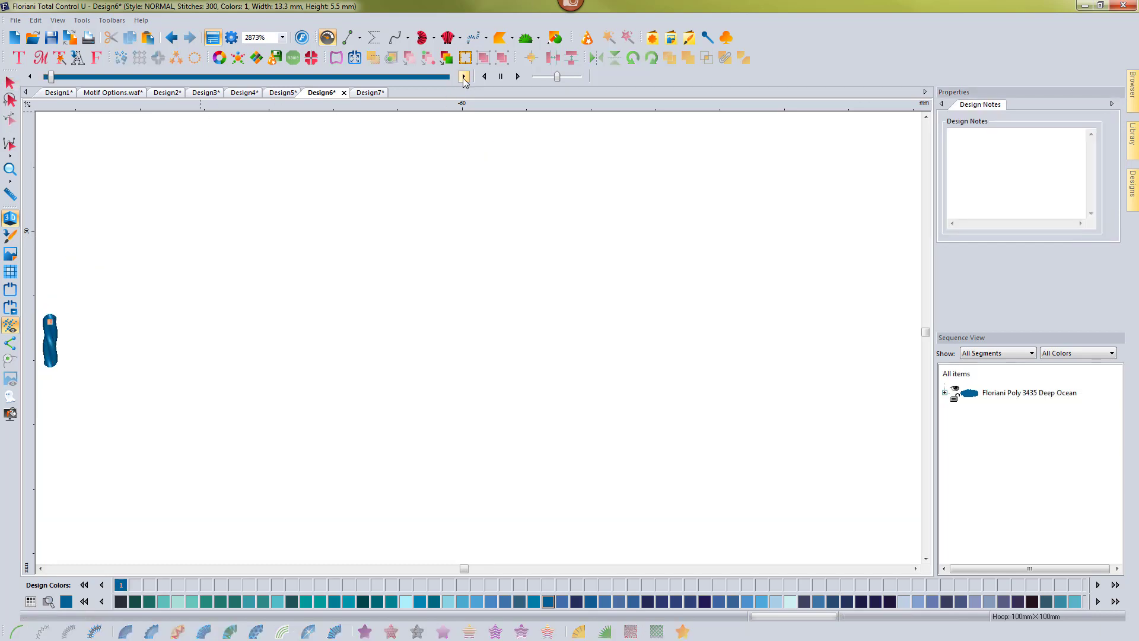
left_click(464, 76)
left_click(464, 76)
left_click(464, 76)
left_click(464, 76)
left_click(464, 76)
left_click(464, 76)
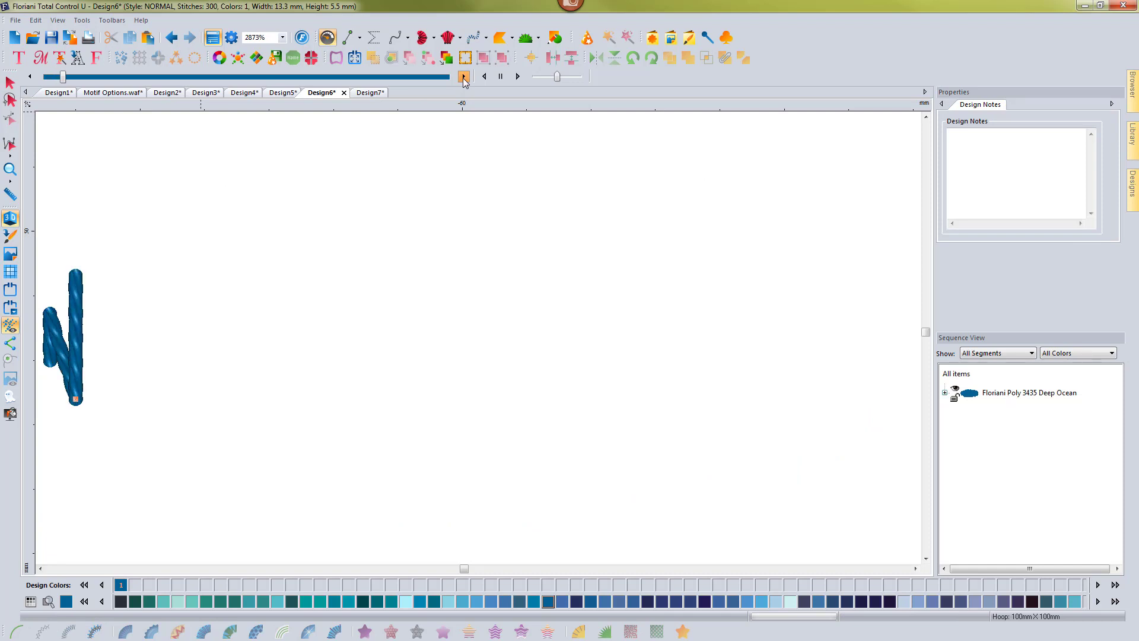
left_click(464, 76)
left_click(464, 76)
left_click(464, 76)
left_click(464, 76)
left_click(464, 76)
left_click(463, 76)
left_click(464, 76)
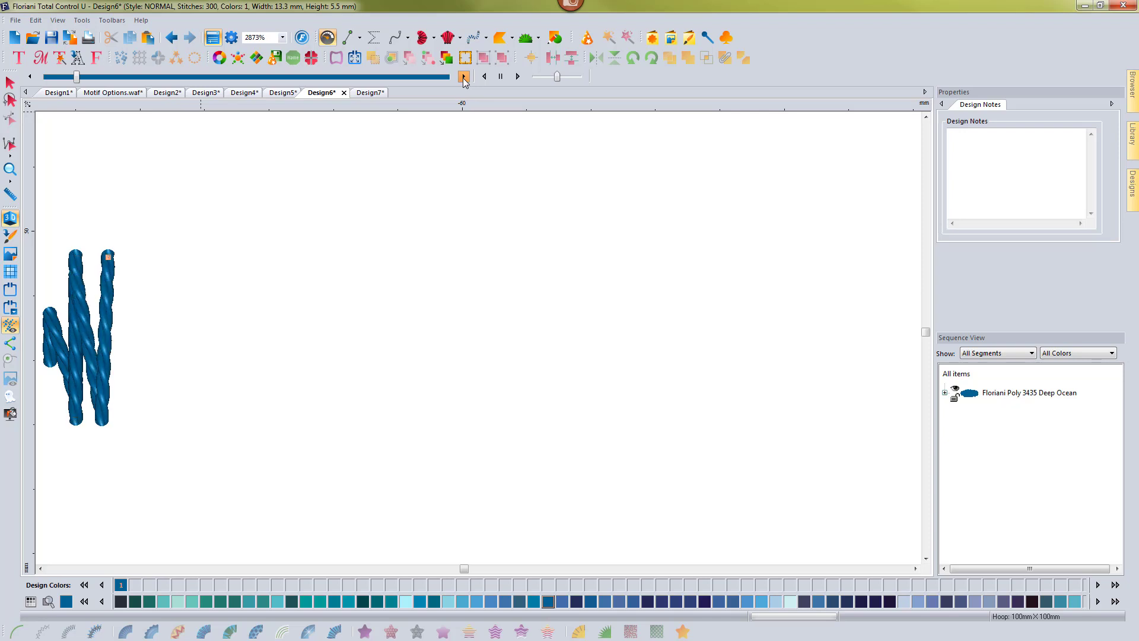
left_click(464, 76)
left_click(464, 76)
left_click(463, 76)
left_click(464, 76)
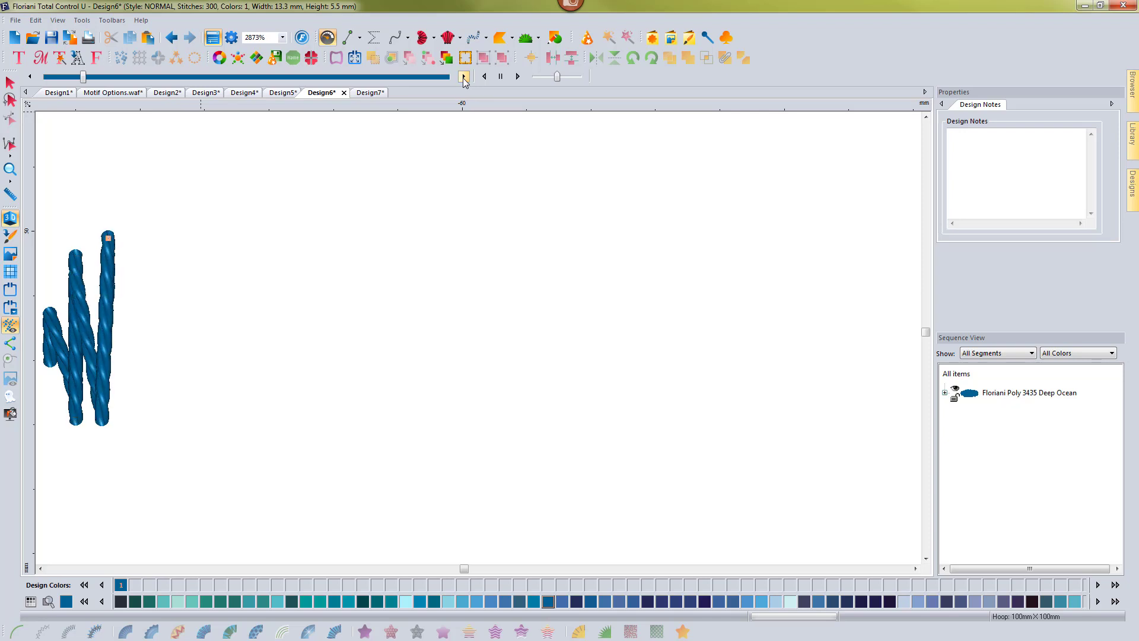
left_click(464, 76)
left_click(464, 76)
left_click(464, 76)
left_click(463, 76)
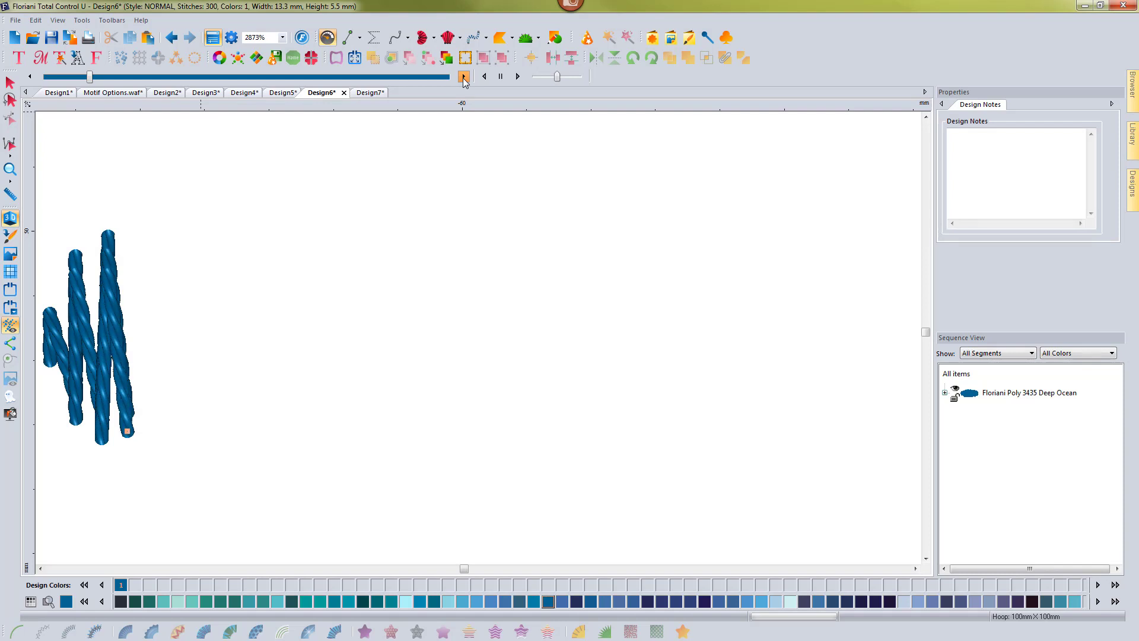
left_click(464, 76)
left_click(10, 80)
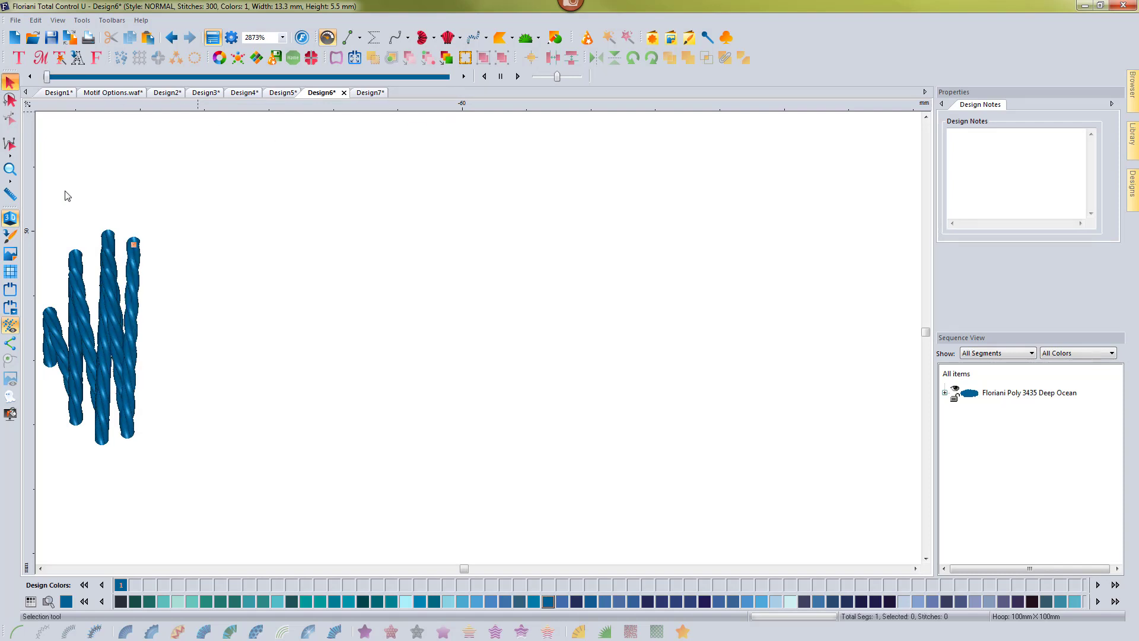
- Apply a 2 mm density to the ellipse's satin fill and bring up its outline and inclination lines for editing
left_click(974, 397)
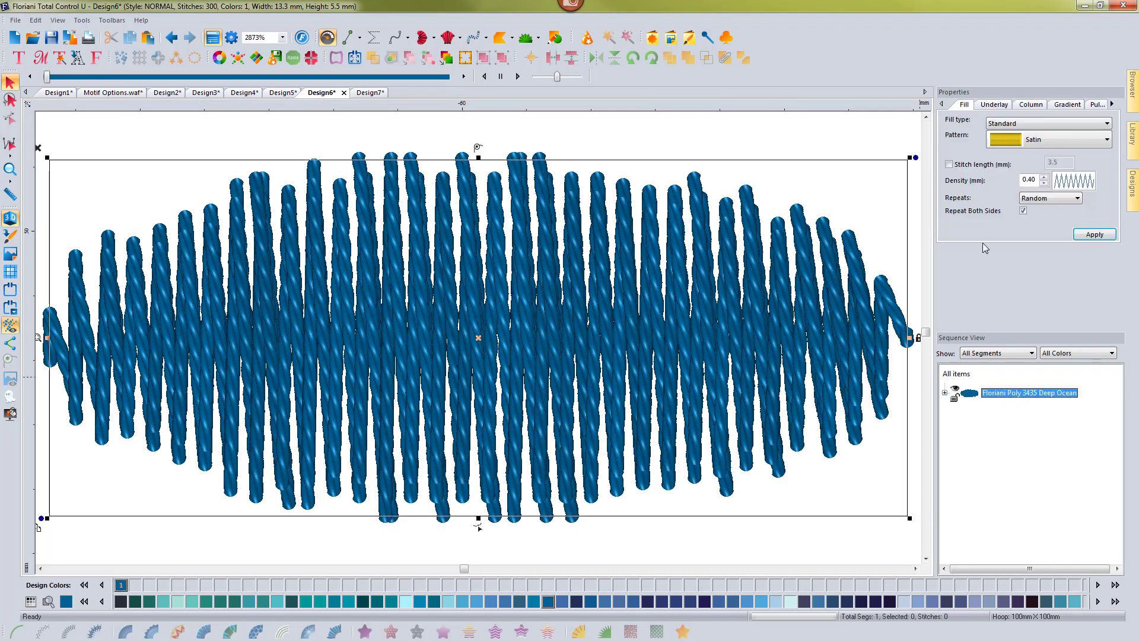
double_click(1033, 179)
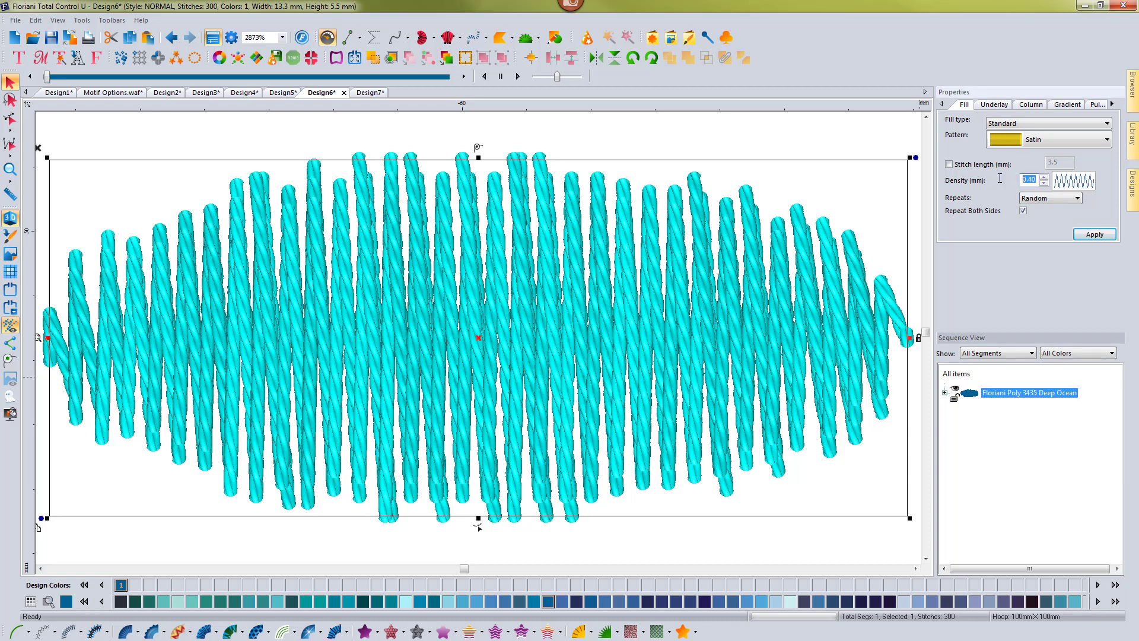
type("2")
left_click(1087, 236)
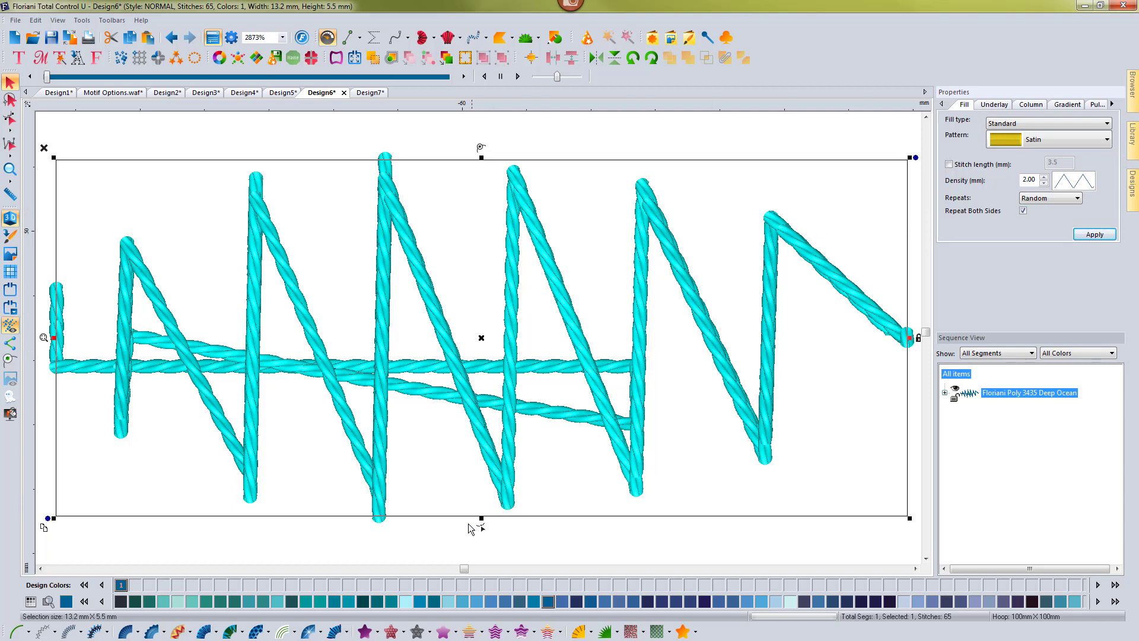
key("r")
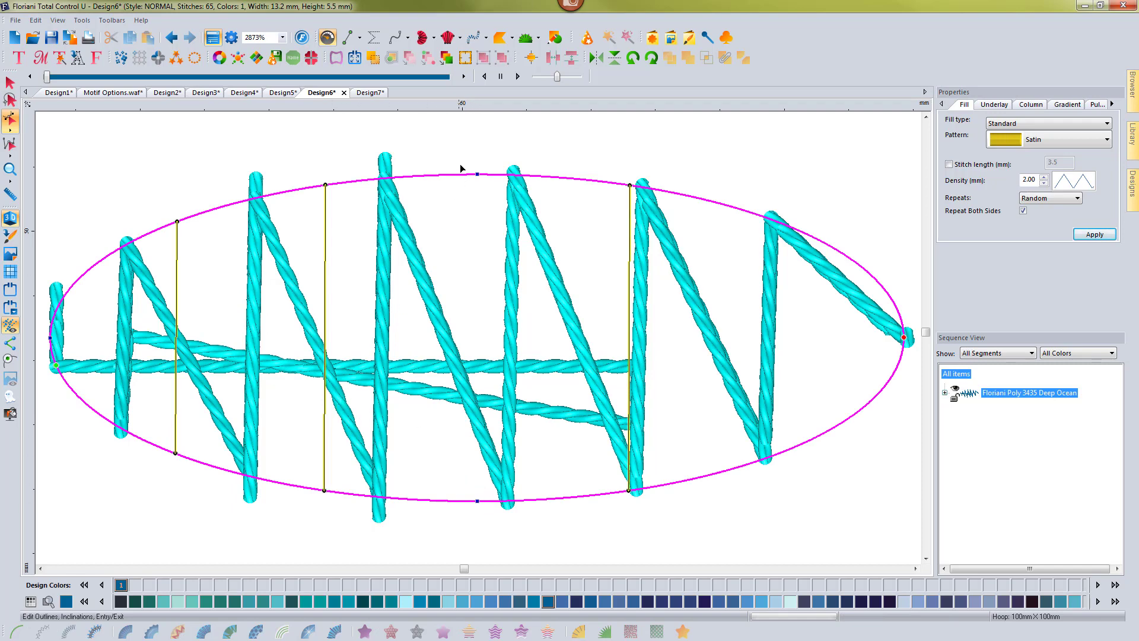
- Apply a 1.8 mm density to the ellipse's satin fill and deselect the ellipse to view its stitches
scroll(453, 193, "down", 2)
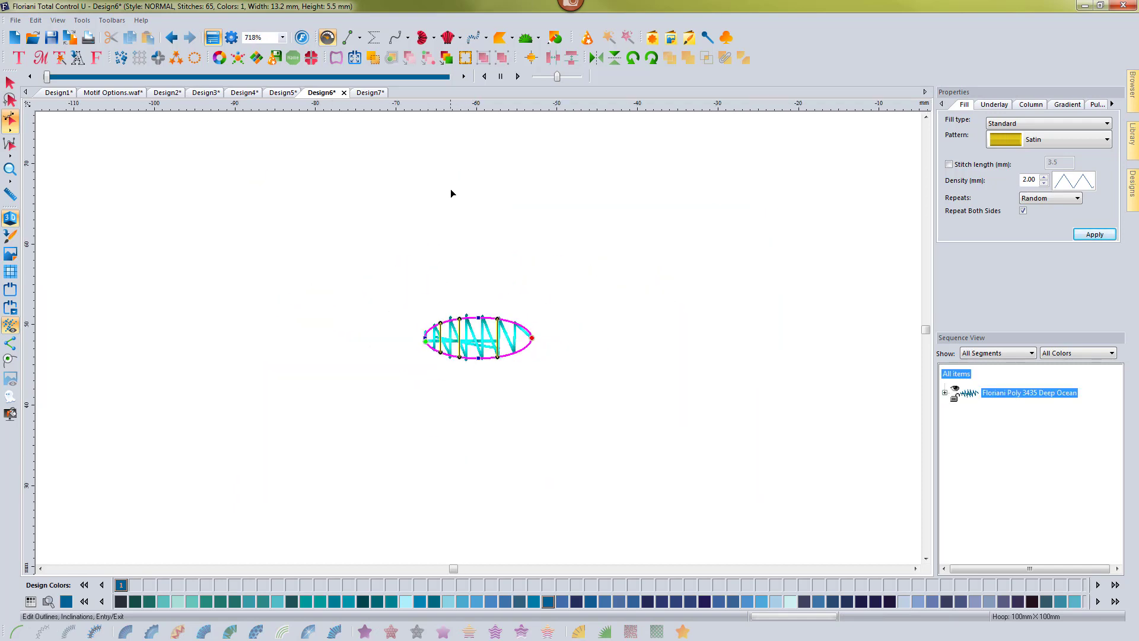
left_click(415, 333)
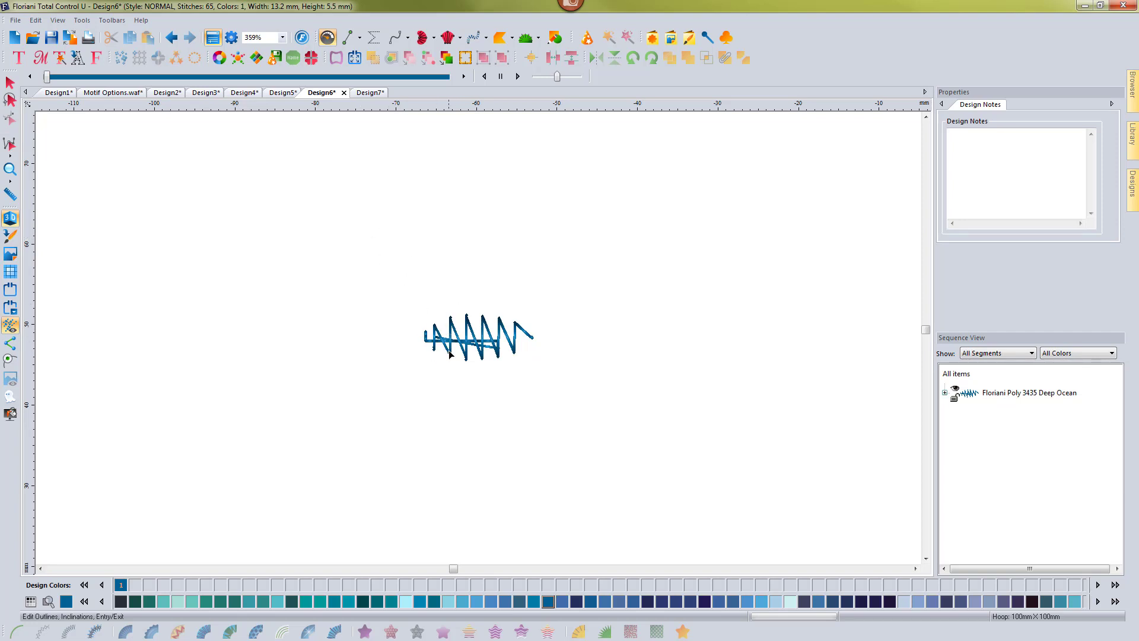
left_click(469, 319)
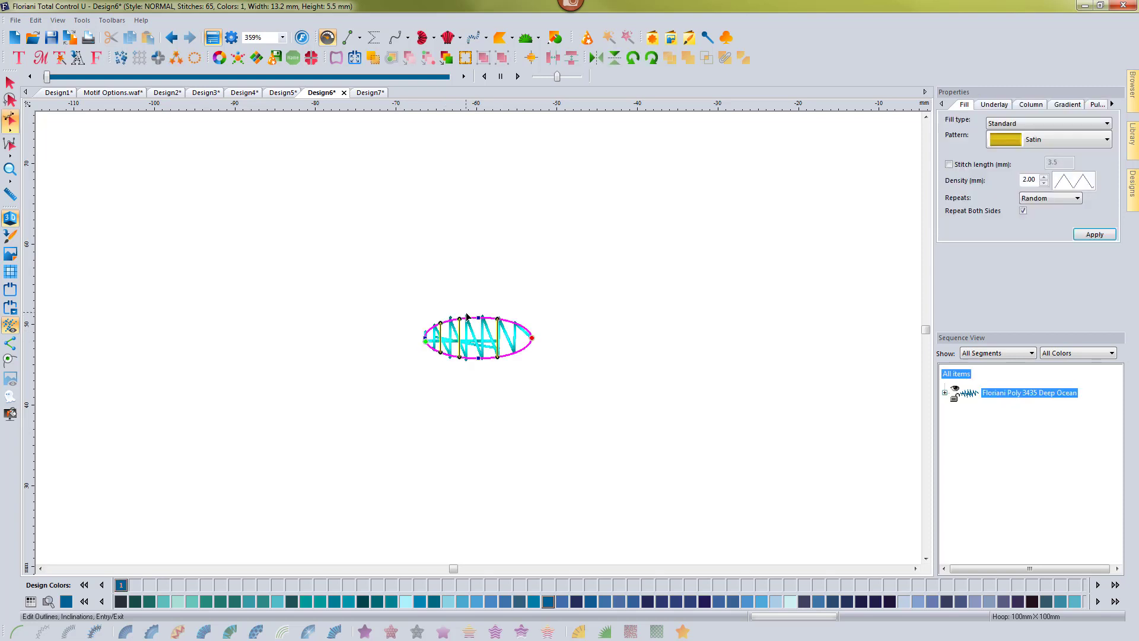
double_click(1029, 179)
type("1.8")
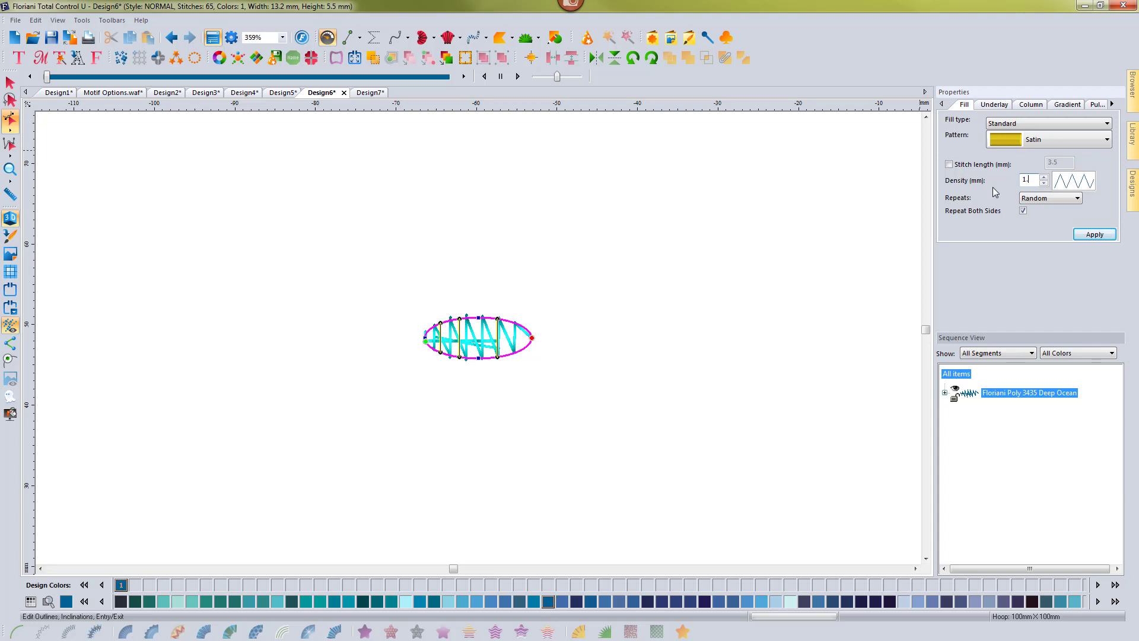
left_click(1085, 232)
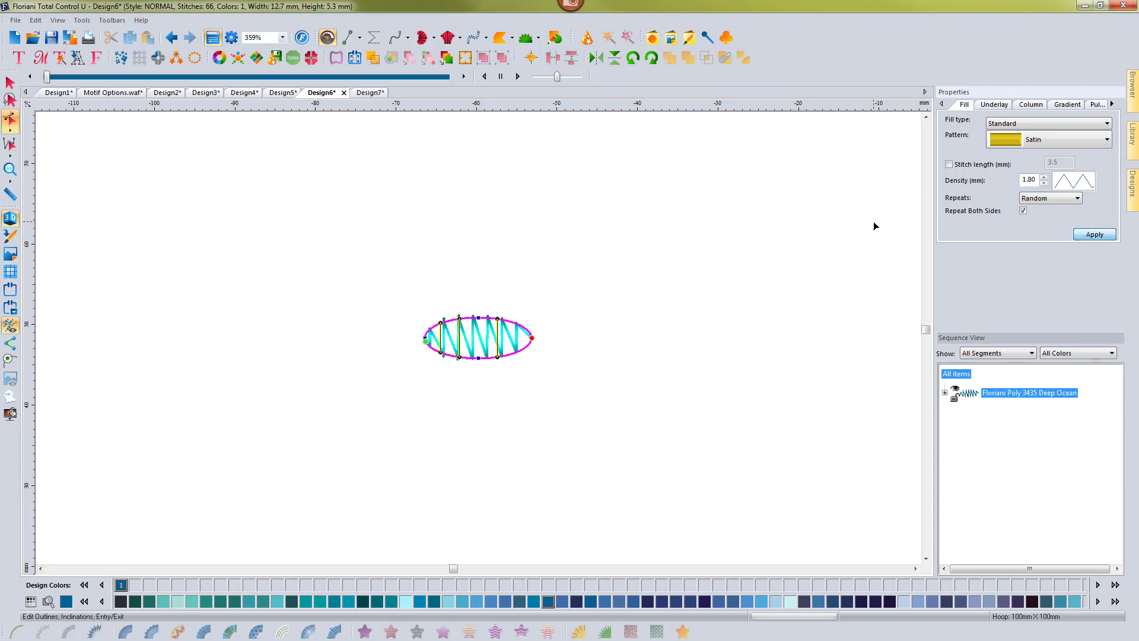
left_click(779, 249)
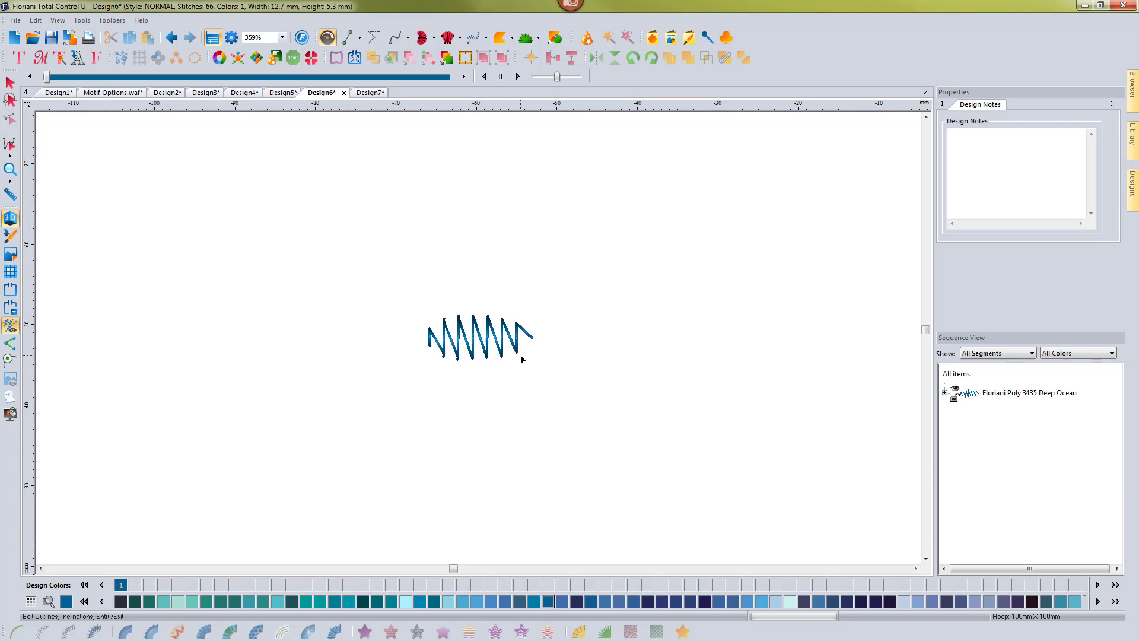
- Select the whole ellipse and apply 3 repeats to its satin fill in place of Random
left_click(11, 81)
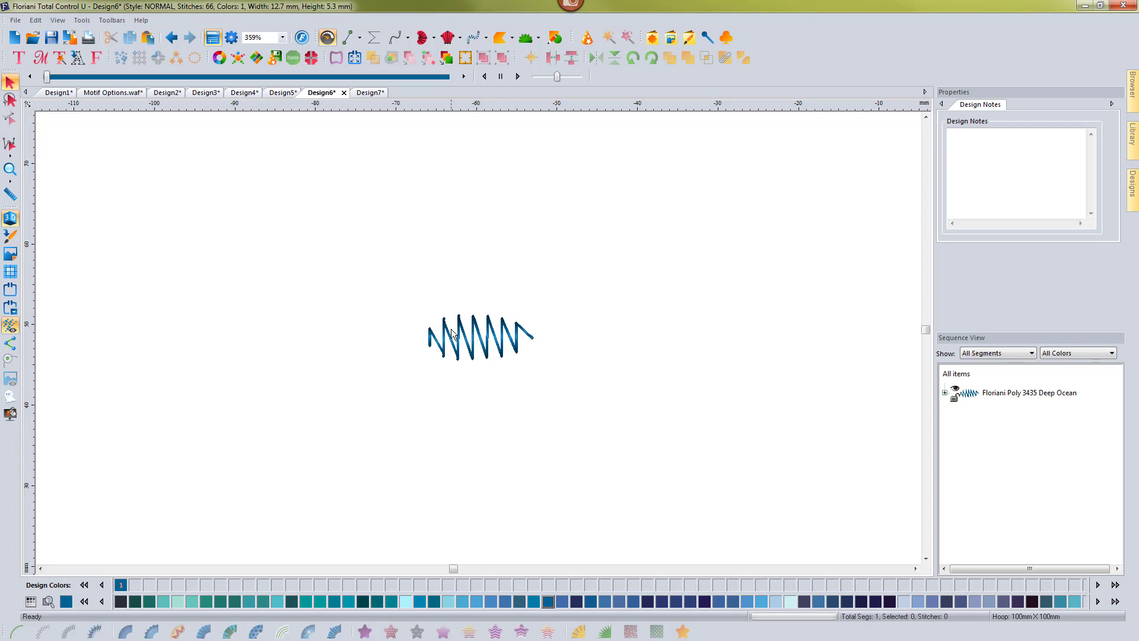
left_click(457, 319)
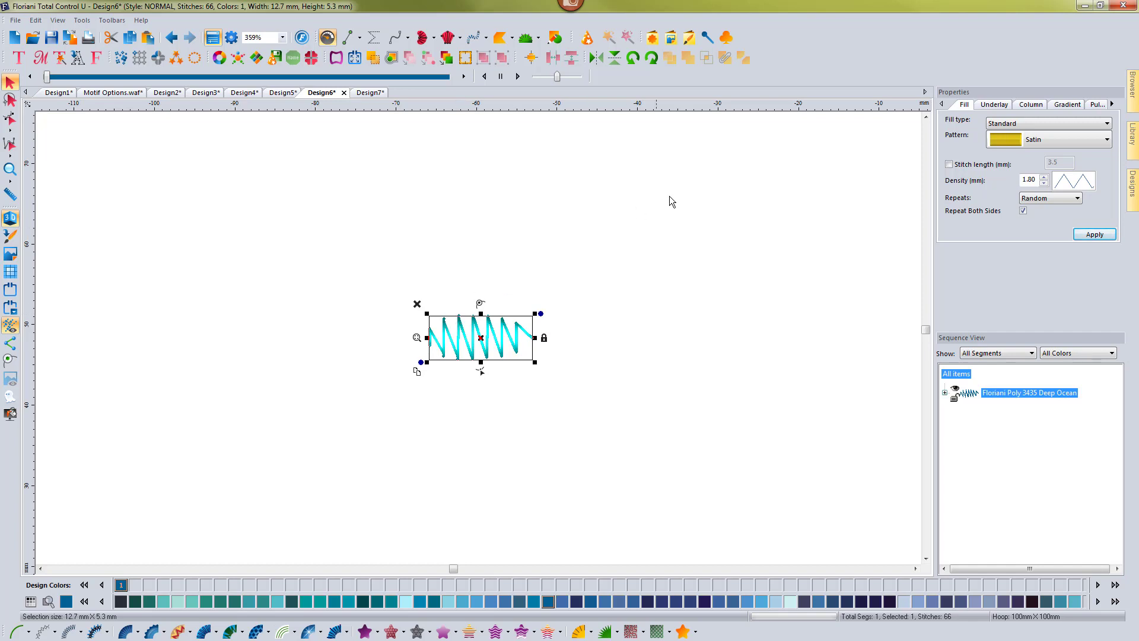
left_click(1049, 198)
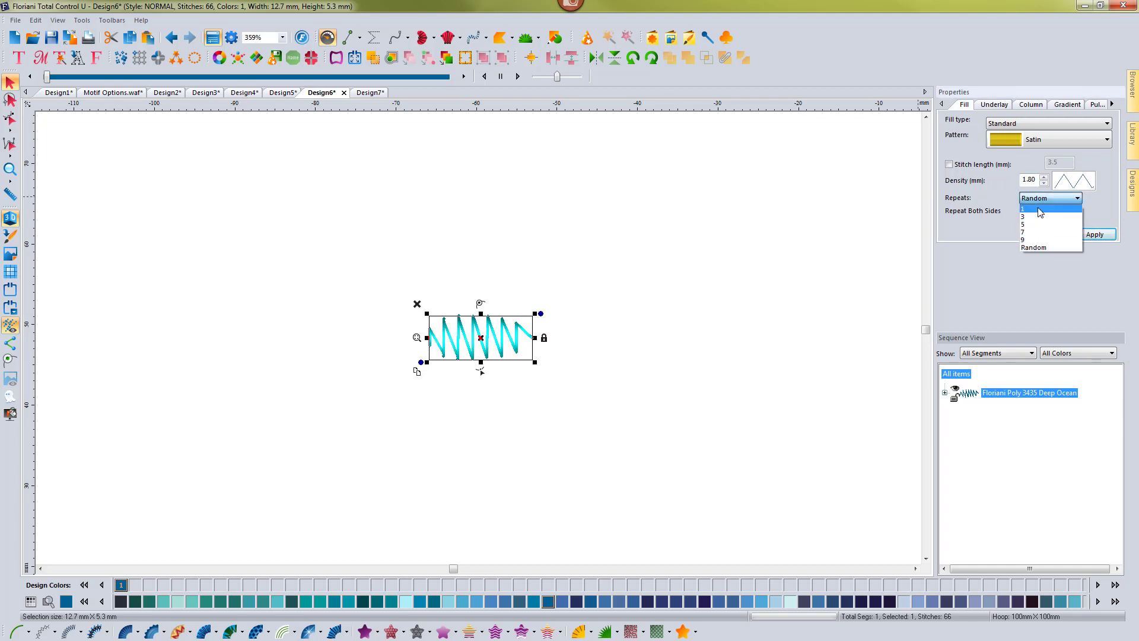
left_click(1047, 221)
left_click(1094, 234)
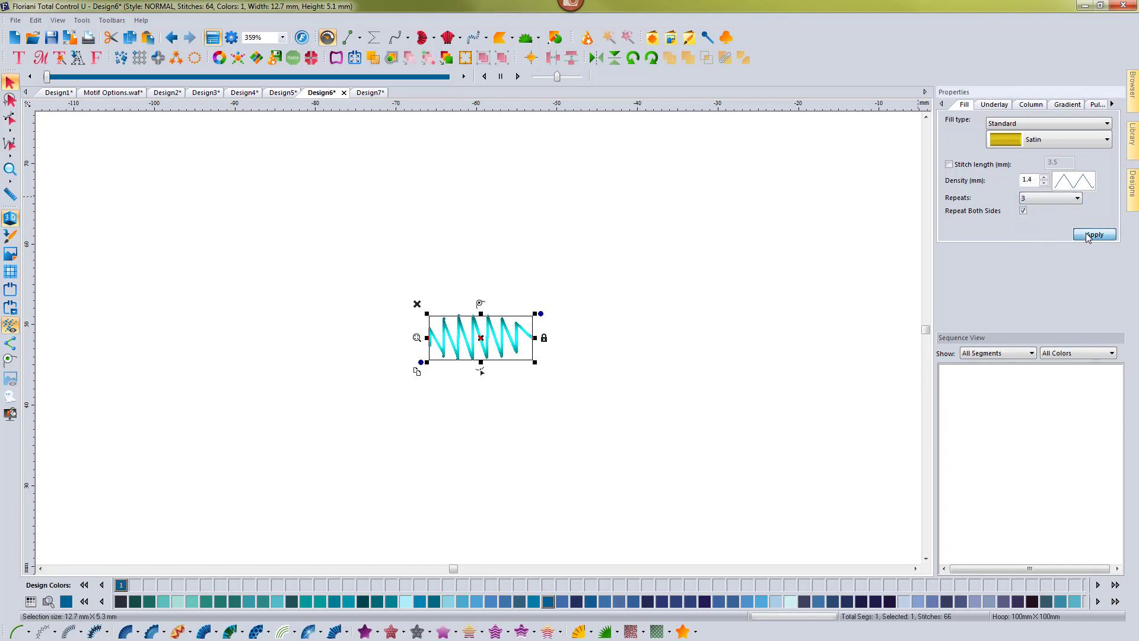